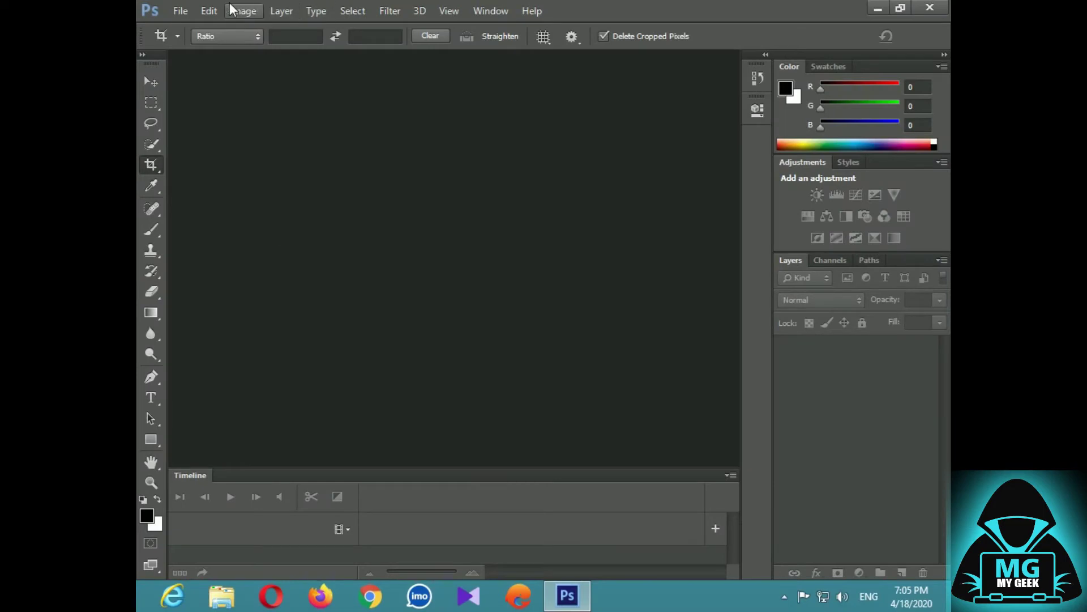
# Open the image crop.jpg from the img folder.
pyautogui.click(180, 11)
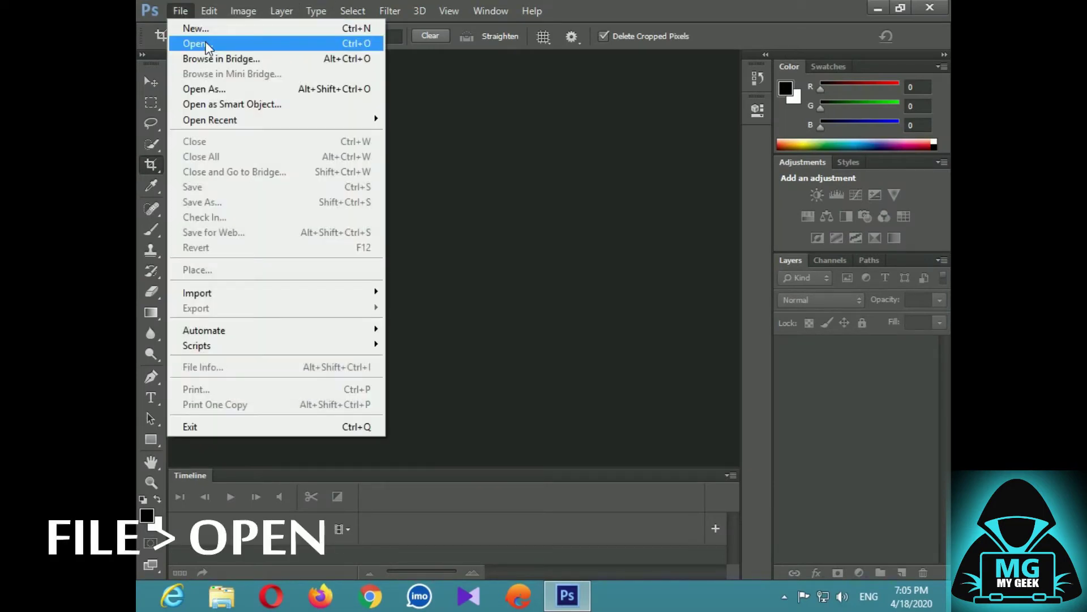
pyautogui.click(215, 43)
pyautogui.click(494, 179)
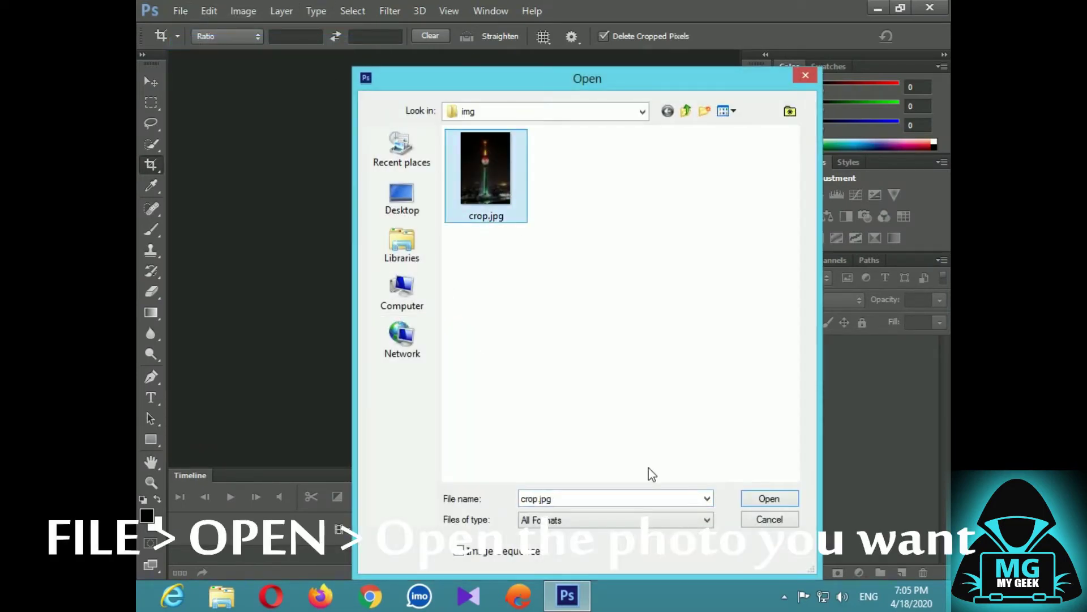
pyautogui.click(770, 500)
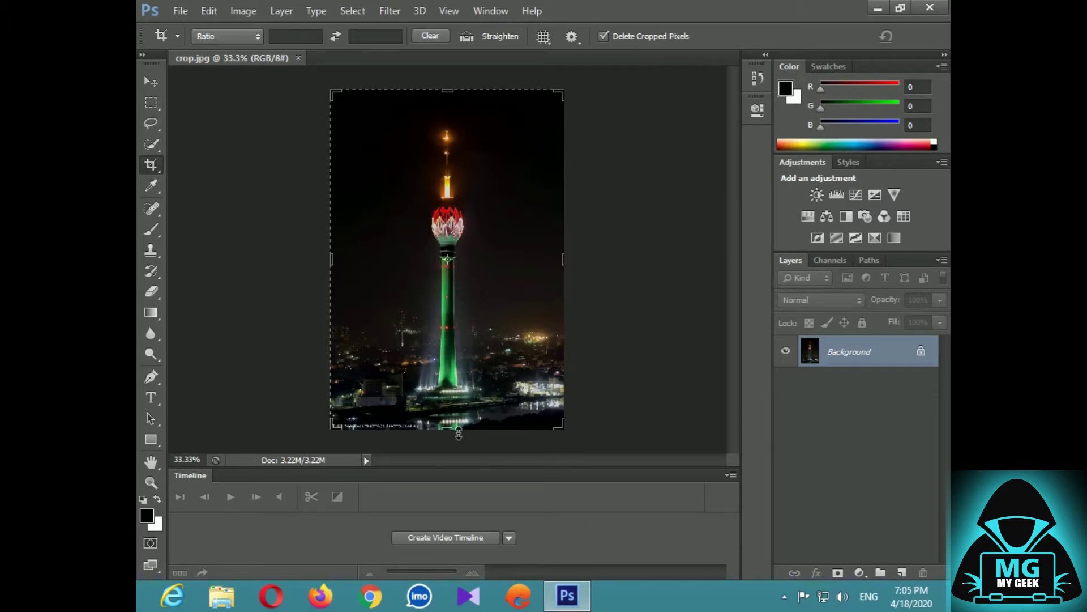
# Crop the strip of water and caption off the photo's lower edge, leaving a height of about 16.5 in, and switch to the Move tool.
pyautogui.moveTo(459, 433); pyautogui.dragTo(460, 418)
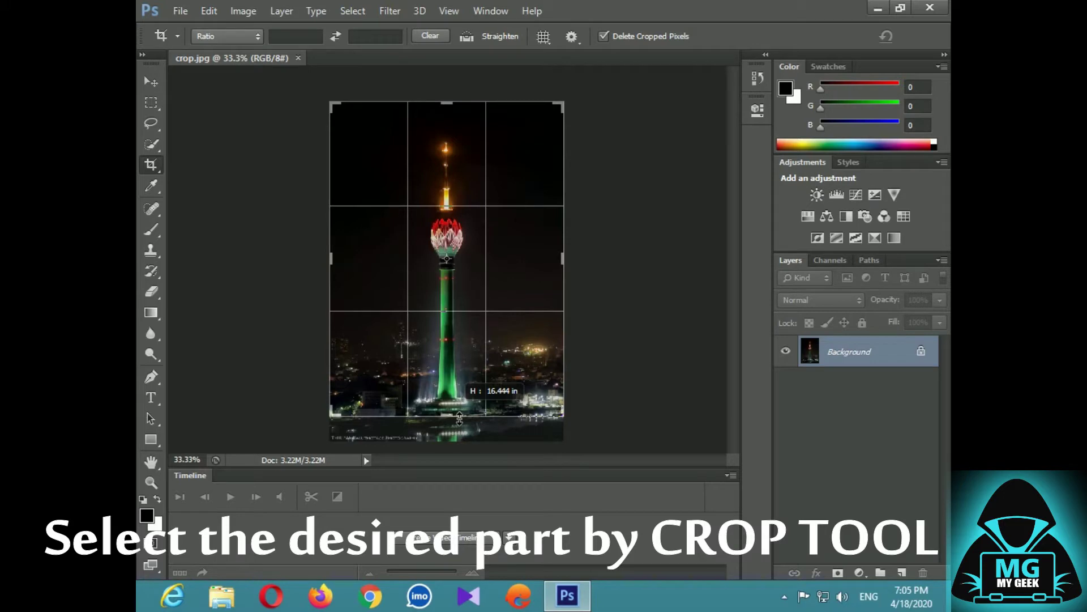
pyautogui.moveTo(459, 418); pyautogui.dragTo(459, 418)
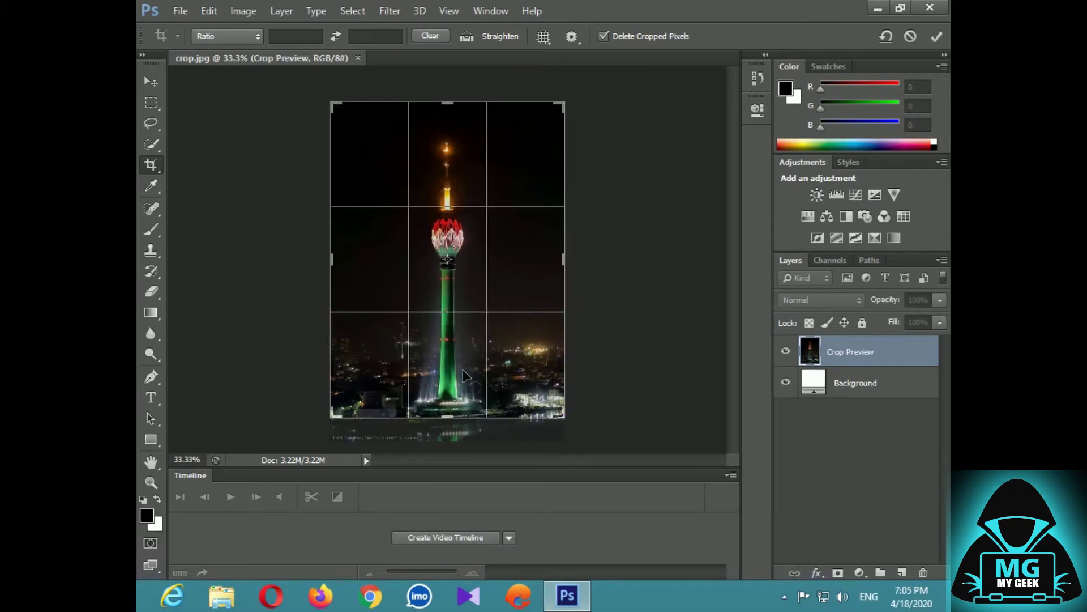
pyautogui.press('Return')
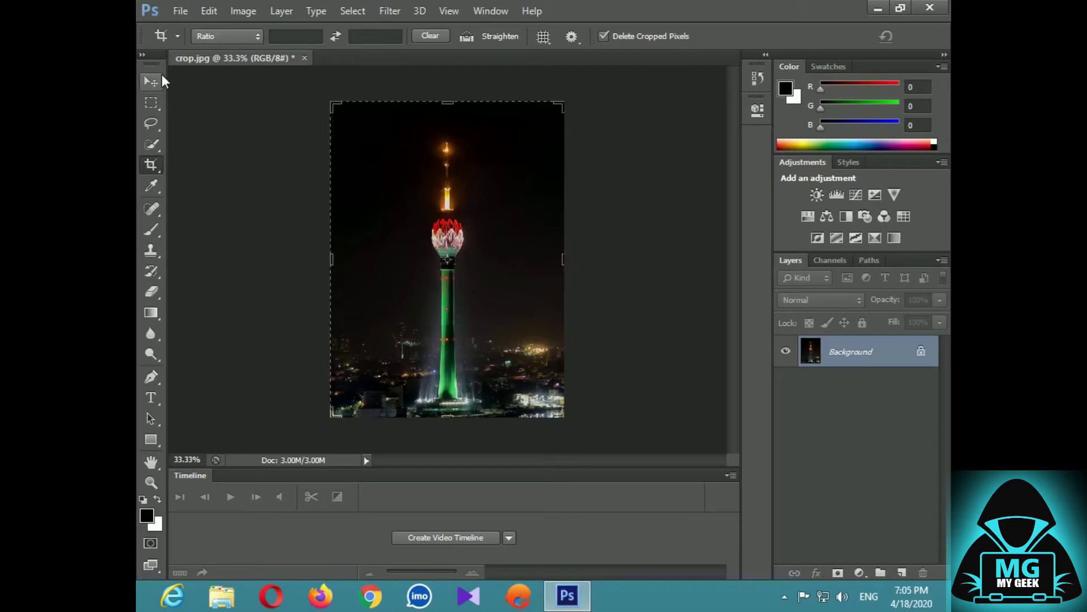
pyautogui.click(152, 81)
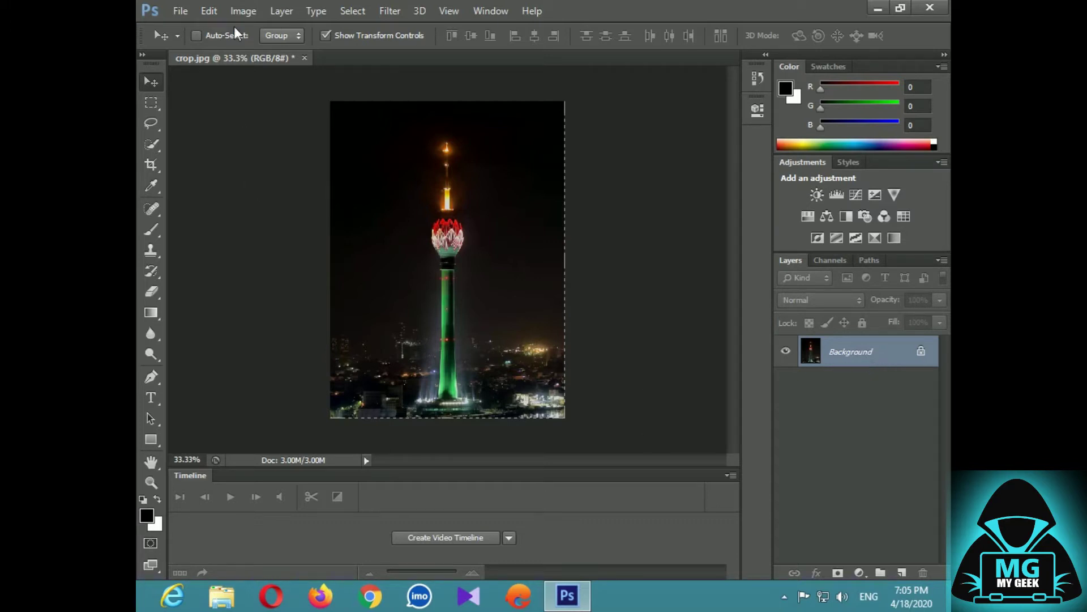
# Apply a Brightness/Contrast adjustment to the tower photo with moderately raised brightness and a contrast of 100.
pyautogui.click(243, 10)
pyautogui.moveTo(309, 55)
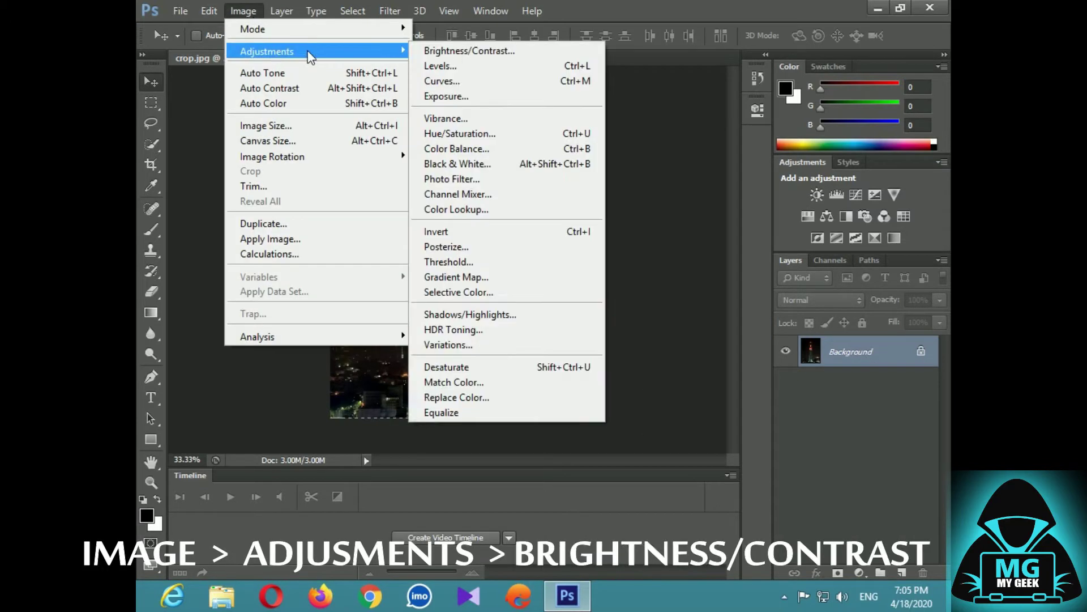
pyautogui.click(451, 52)
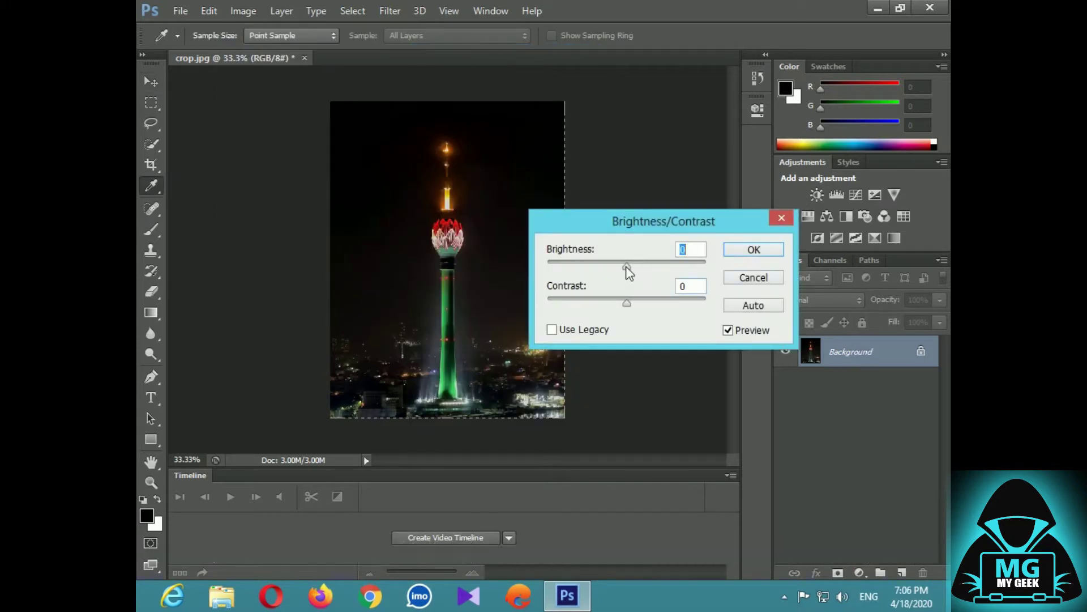
pyautogui.moveTo(626, 267); pyautogui.dragTo(653, 267)
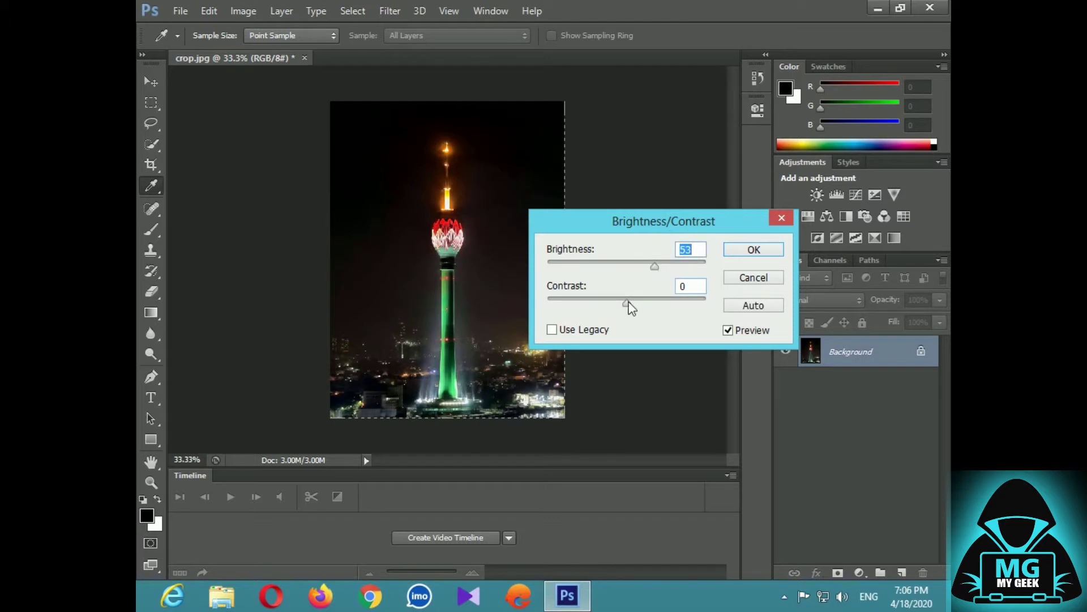
pyautogui.moveTo(627, 303); pyautogui.dragTo(709, 302)
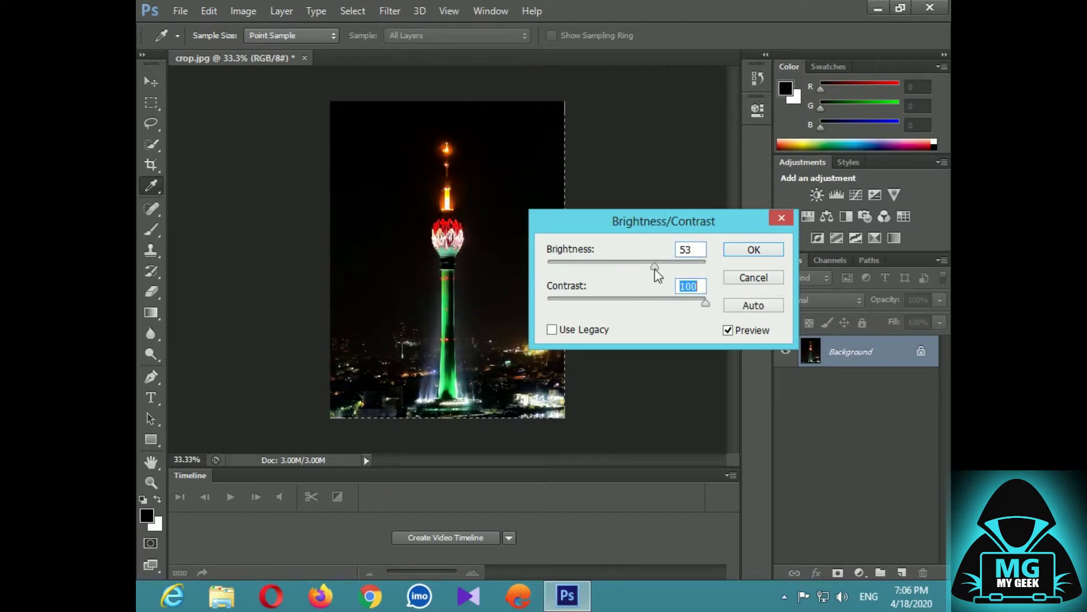
pyautogui.moveTo(655, 267); pyautogui.dragTo(661, 264)
pyautogui.click(755, 255)
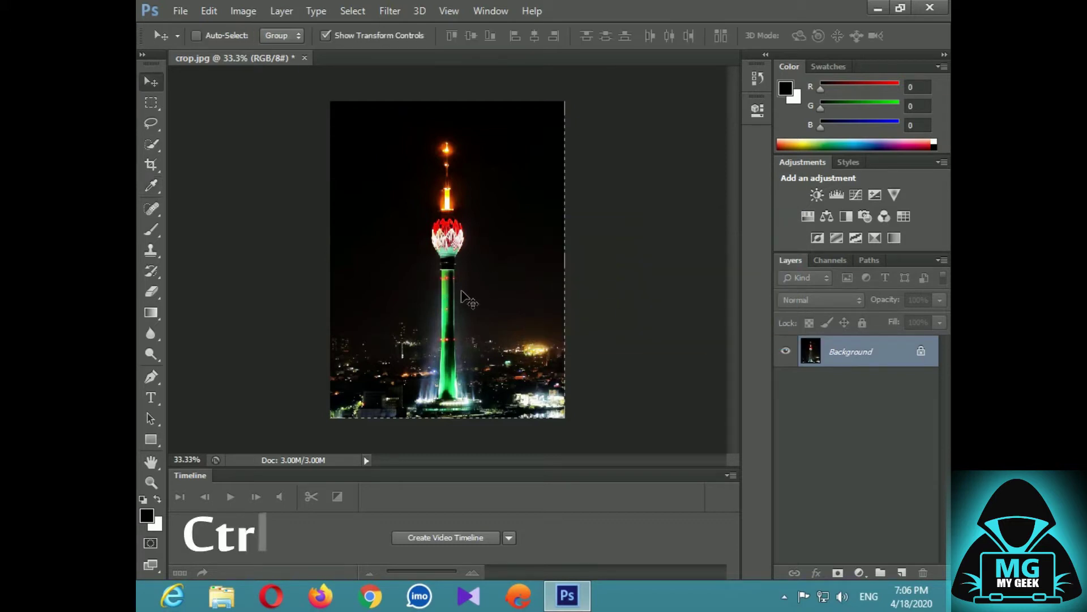
# Duplicate the background layer and enlarge the canvas width to 200 percent, anchored at the middle of the left edge.
pyautogui.hotkey('ctrl', 'j')
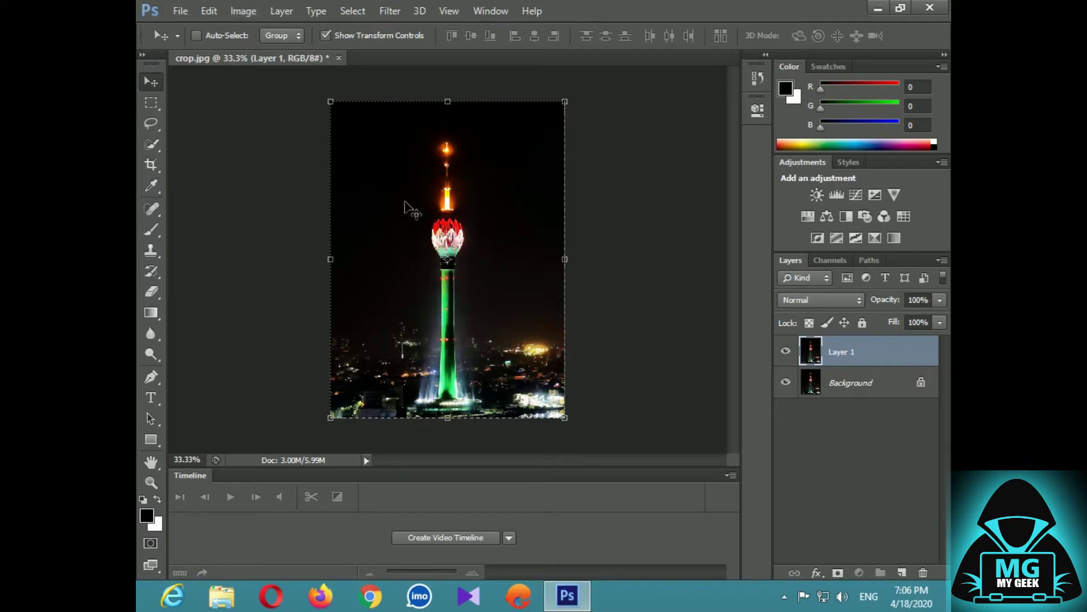
pyautogui.click(242, 11)
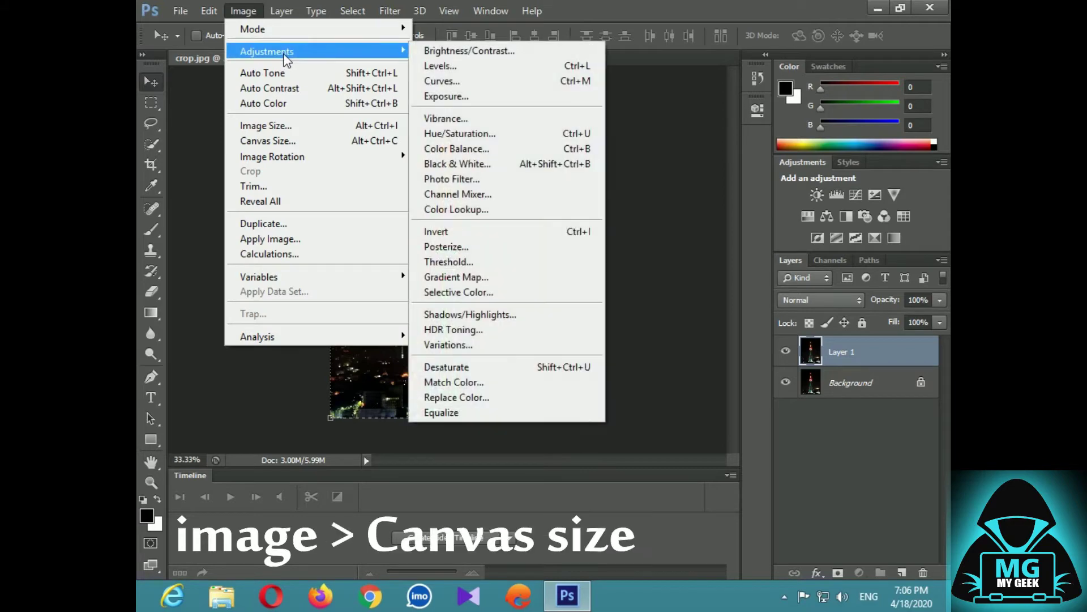
pyautogui.click(288, 142)
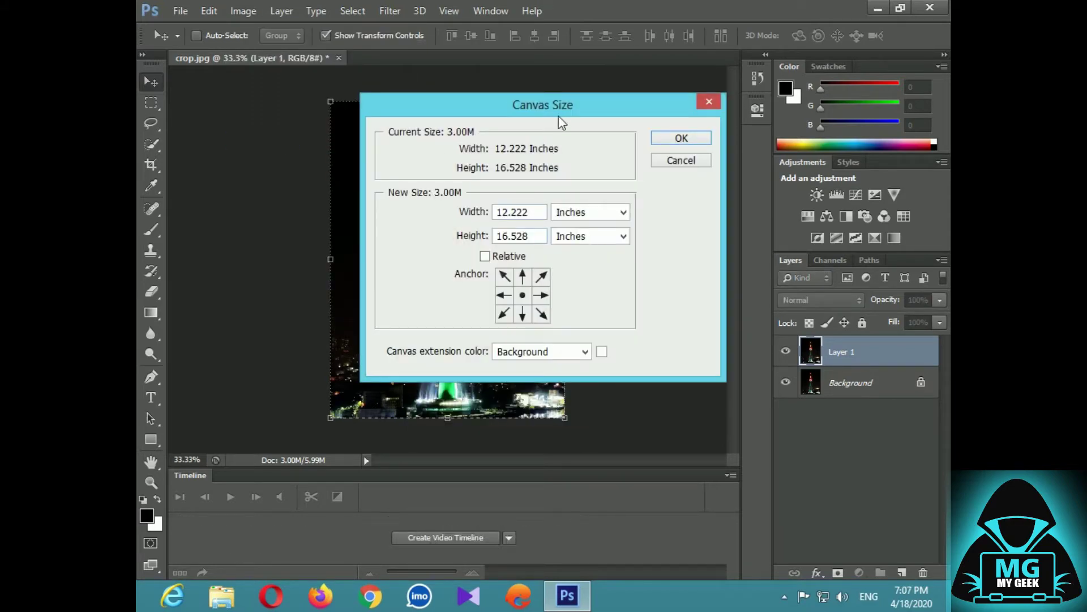
pyautogui.click(589, 212)
pyautogui.click(567, 226)
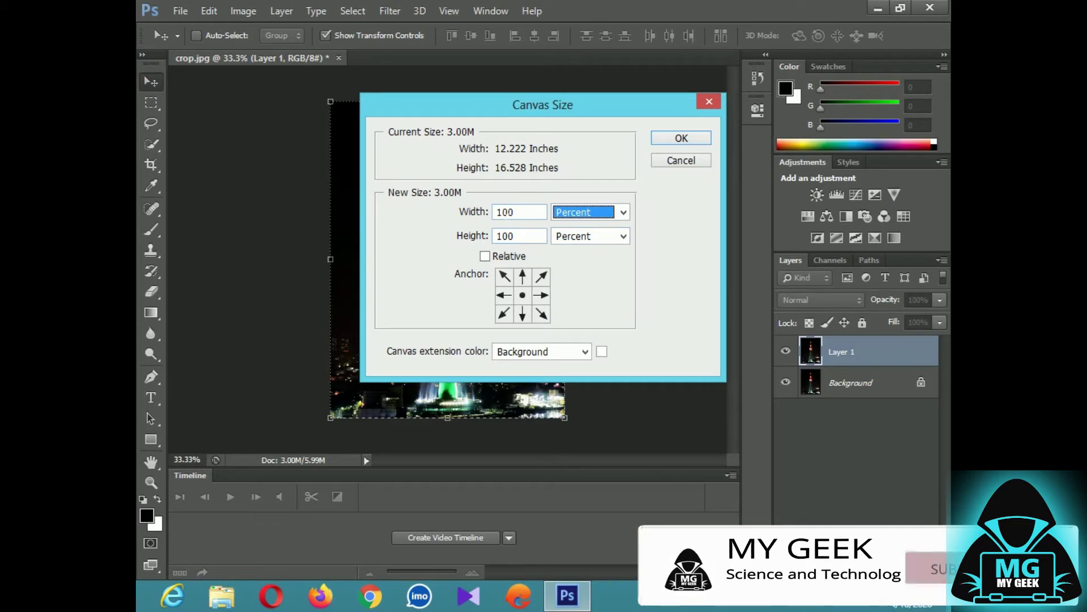
pyautogui.click(505, 212)
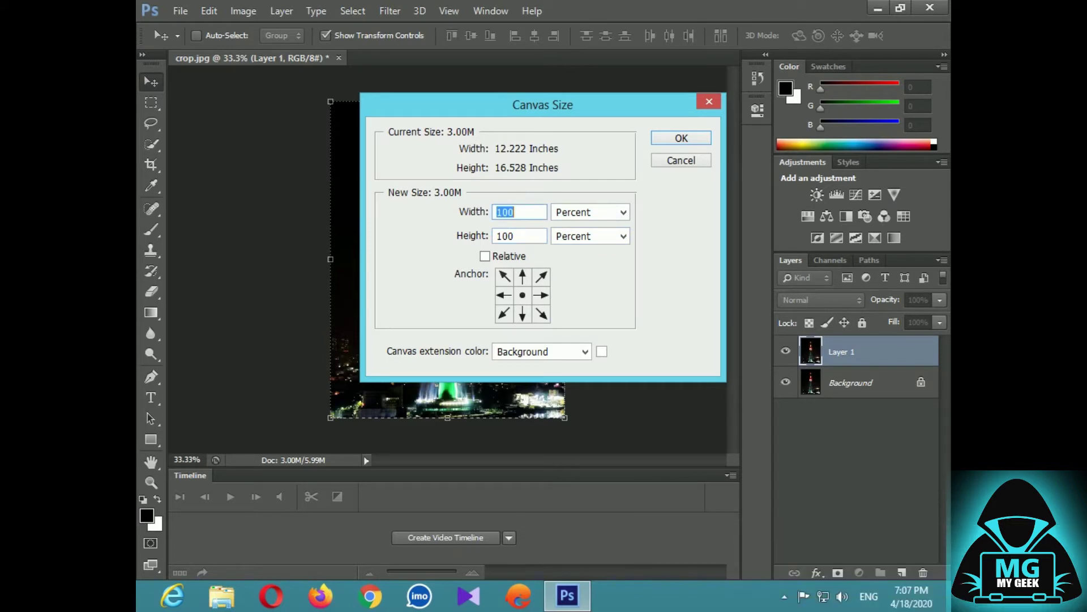
pyautogui.write('200')
pyautogui.click(506, 297)
pyautogui.click(680, 139)
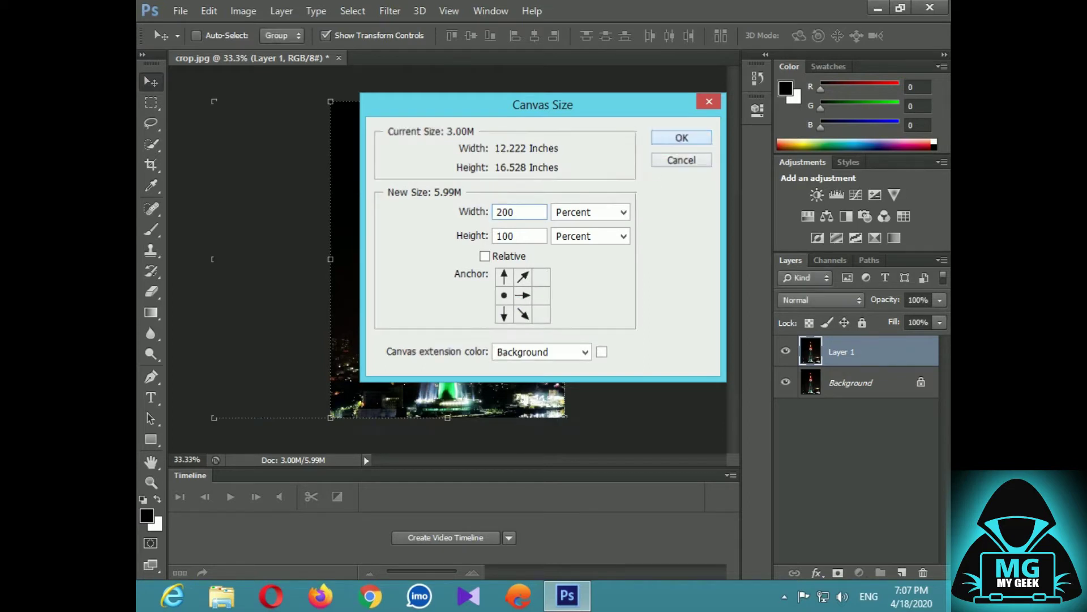
# Move the duplicated layer into the blank right half of the canvas and flip it horizontally.
pyautogui.moveTo(376, 272); pyautogui.dragTo(599, 271)
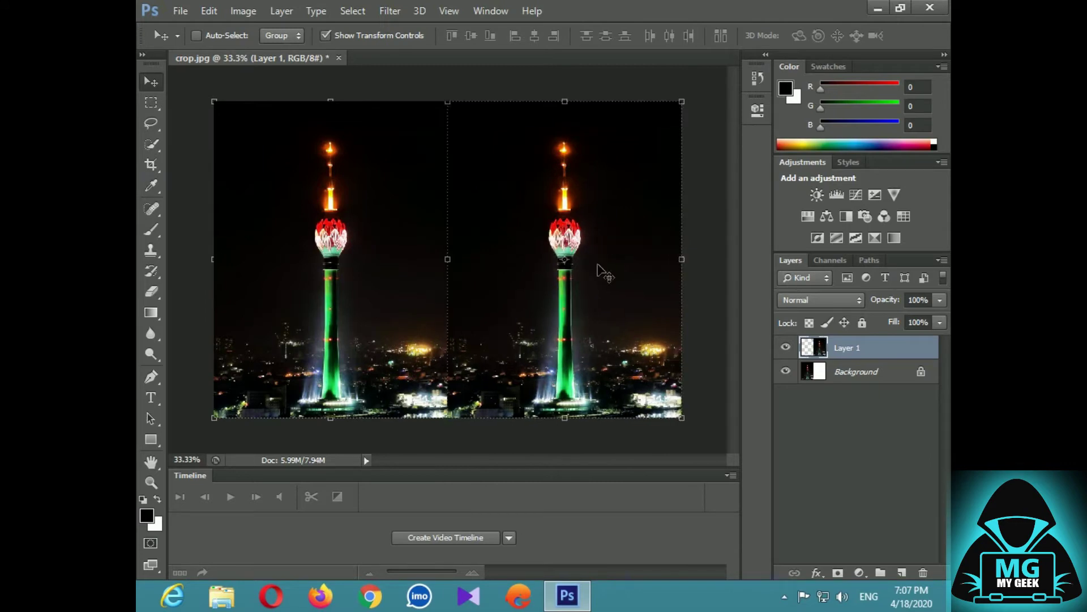
pyautogui.click(210, 13)
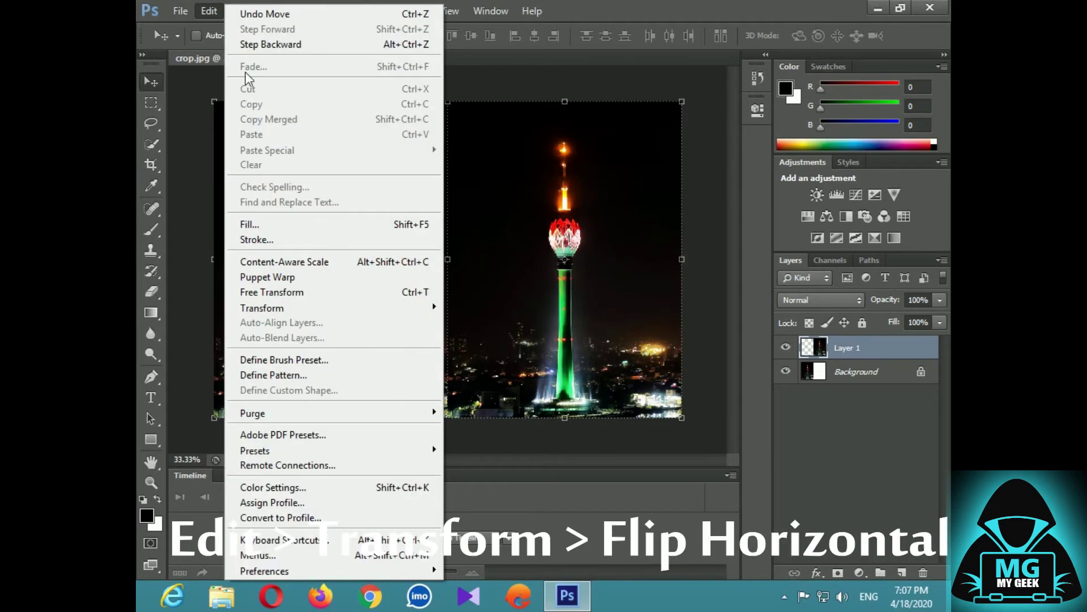
pyautogui.moveTo(277, 311)
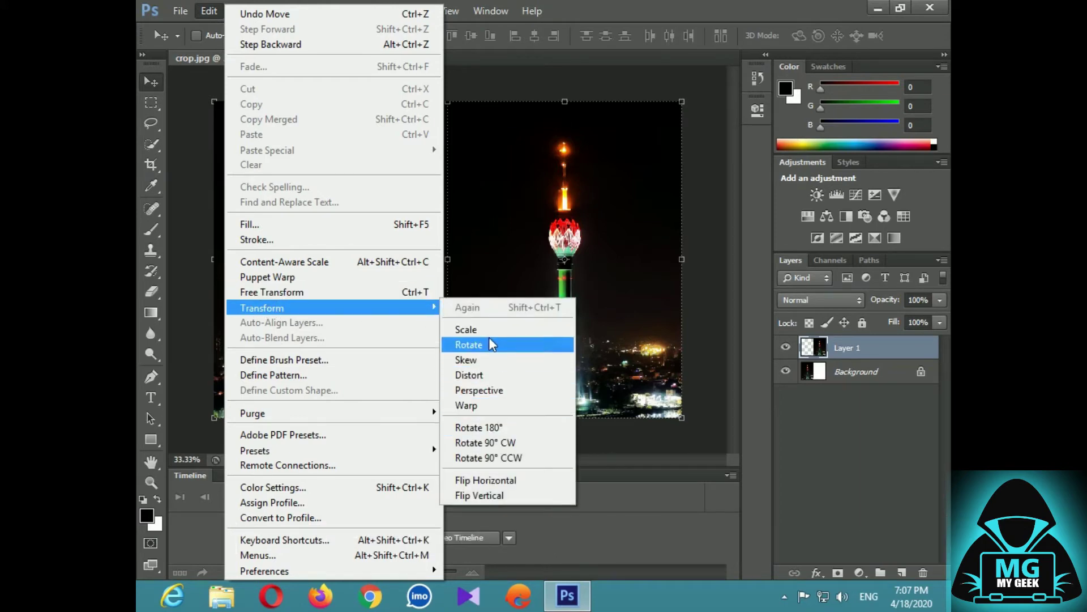
pyautogui.click(485, 480)
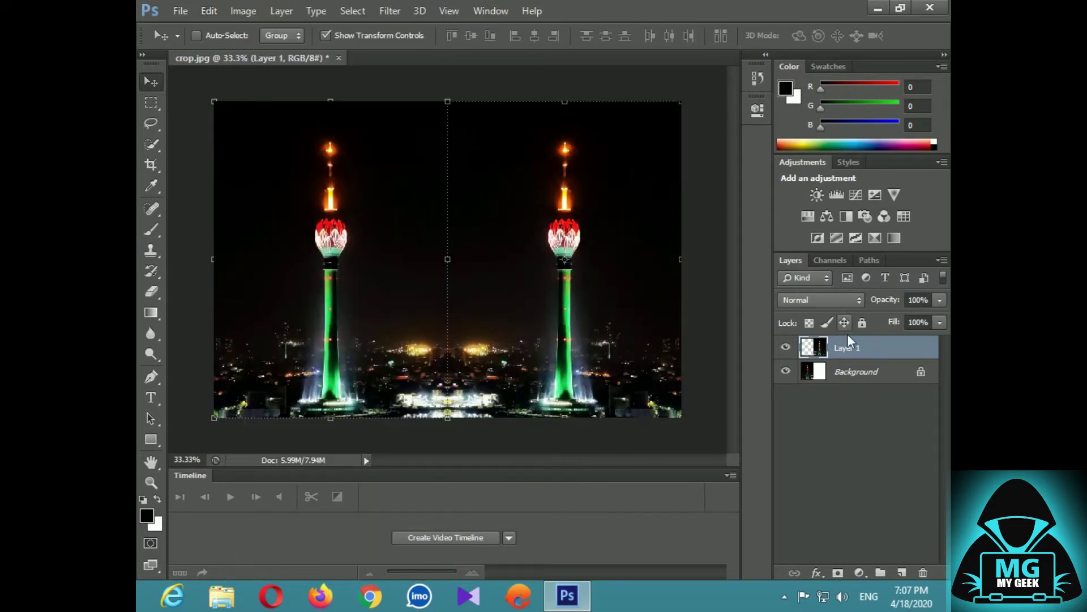
# Merge the flipped layer down into the background and duplicate the merged layer.
pyautogui.rightClick(851, 354)
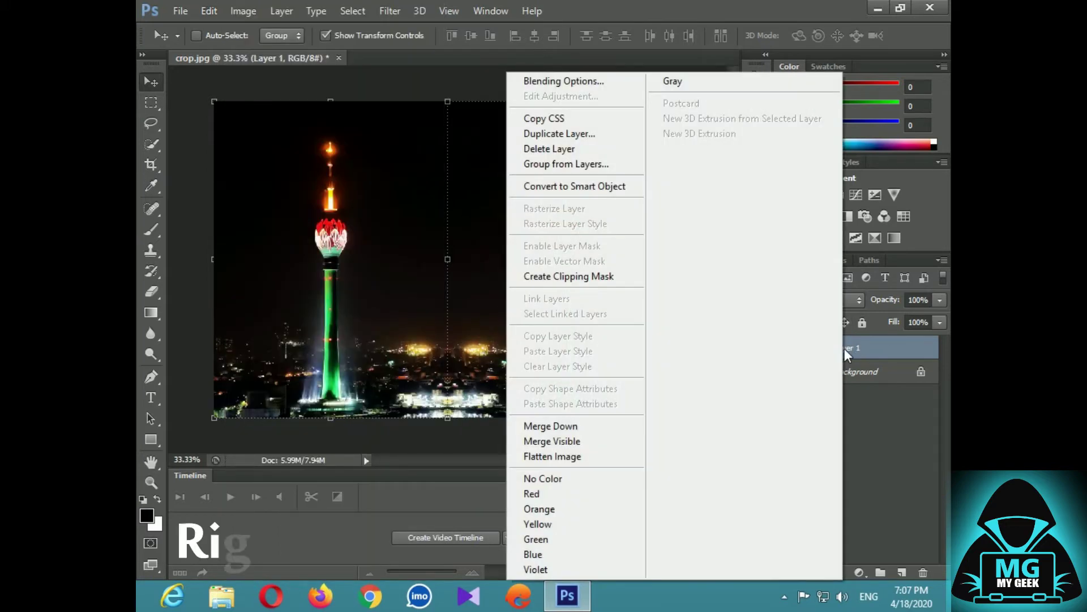
pyautogui.click(552, 426)
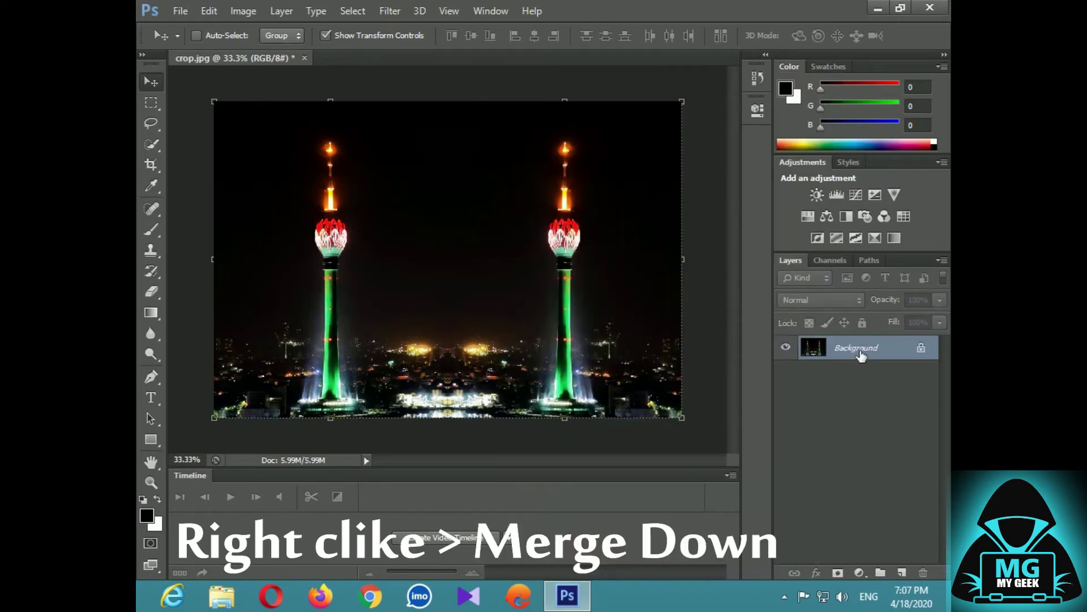
pyautogui.hotkey('ctrl', 'j')
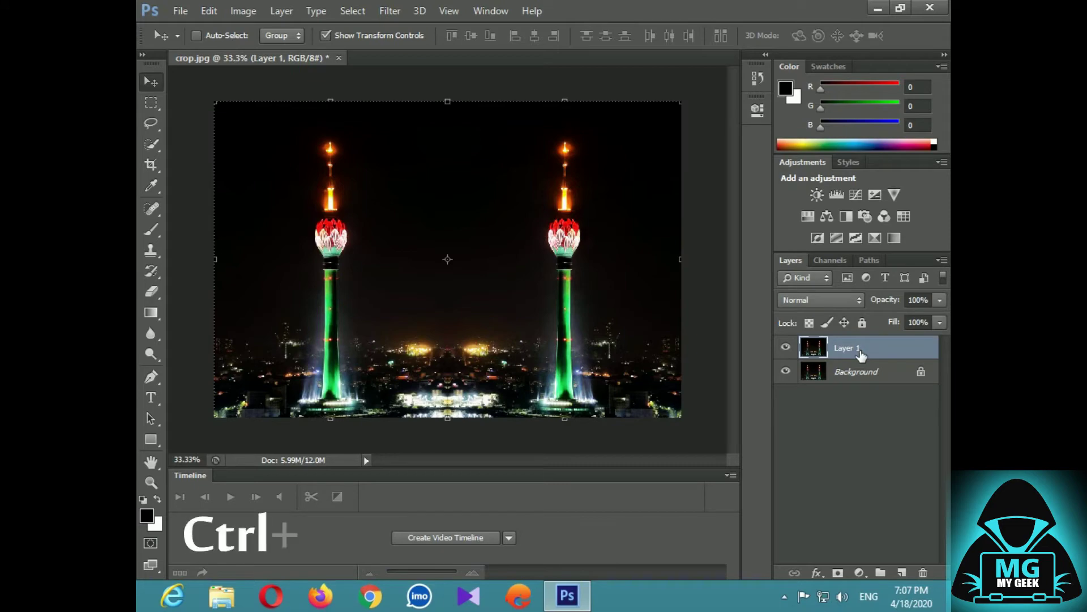
# Enlarge the canvas height to 200 percent, keeping the width at 100 percent and anchoring at the middle of the top edge.
pyautogui.click(242, 11)
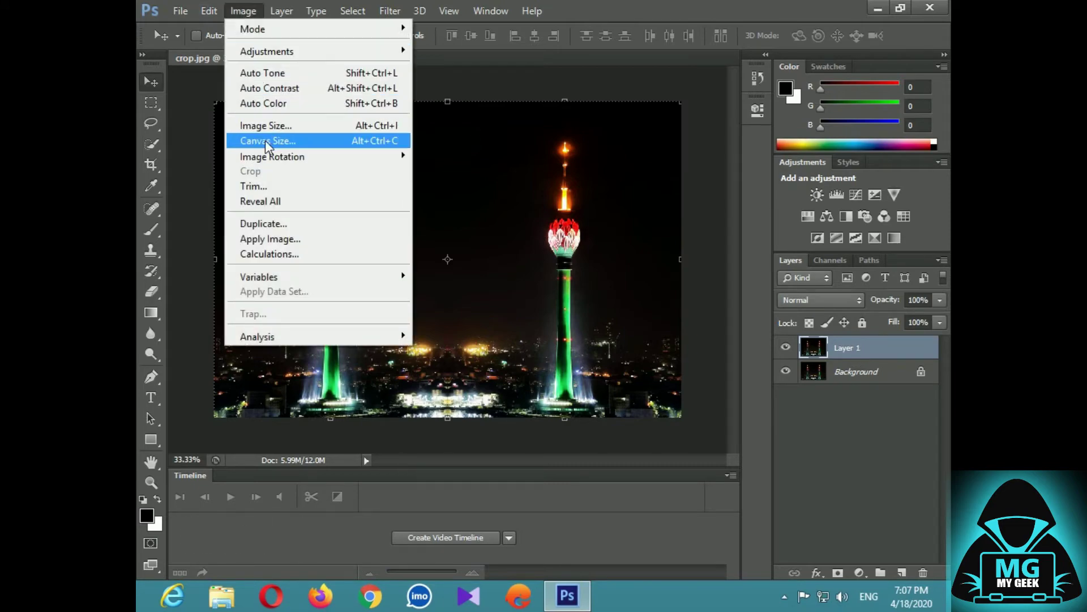
pyautogui.click(267, 142)
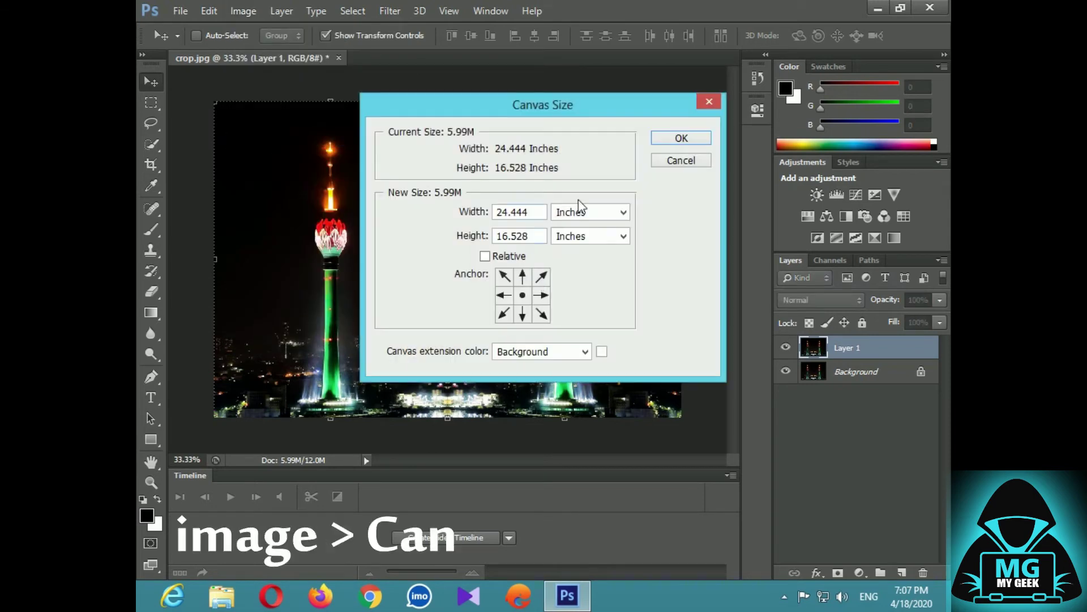
pyautogui.click(584, 212)
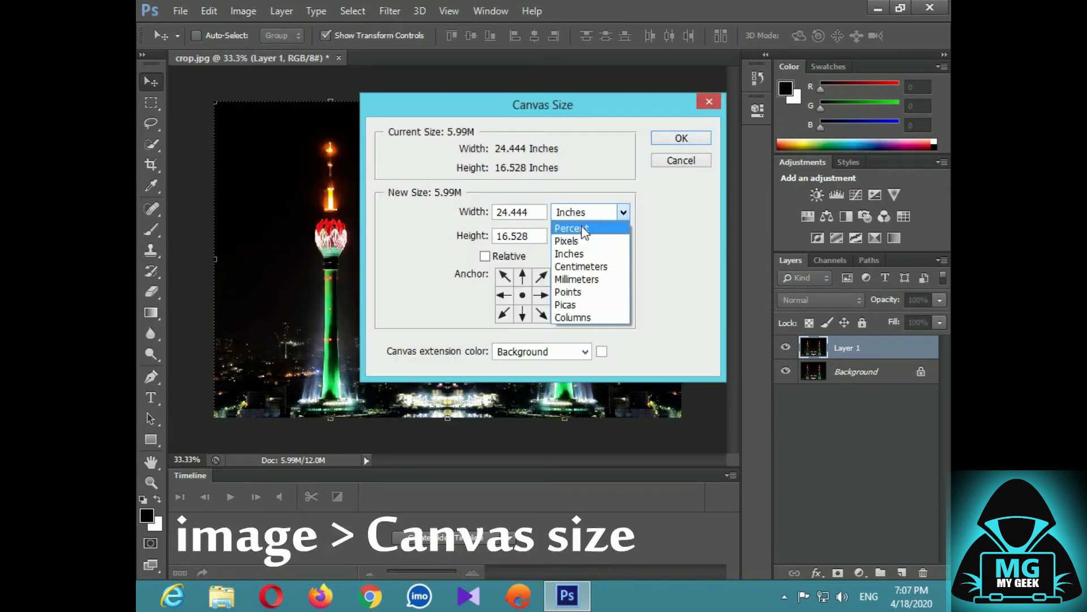
pyautogui.click(573, 228)
pyautogui.press('Tab')
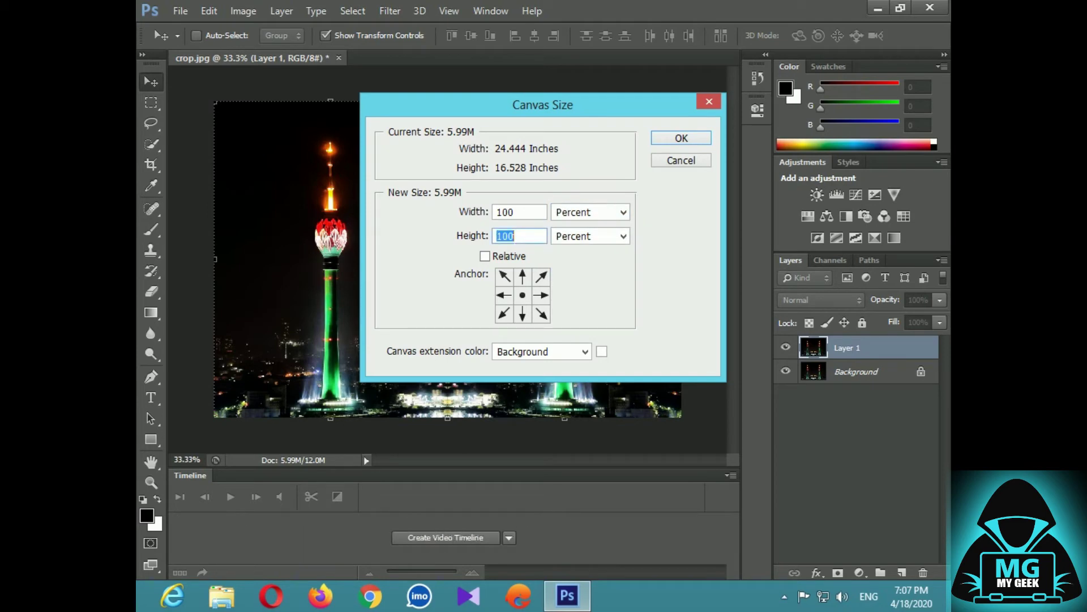
pyautogui.write('200')
pyautogui.click(523, 277)
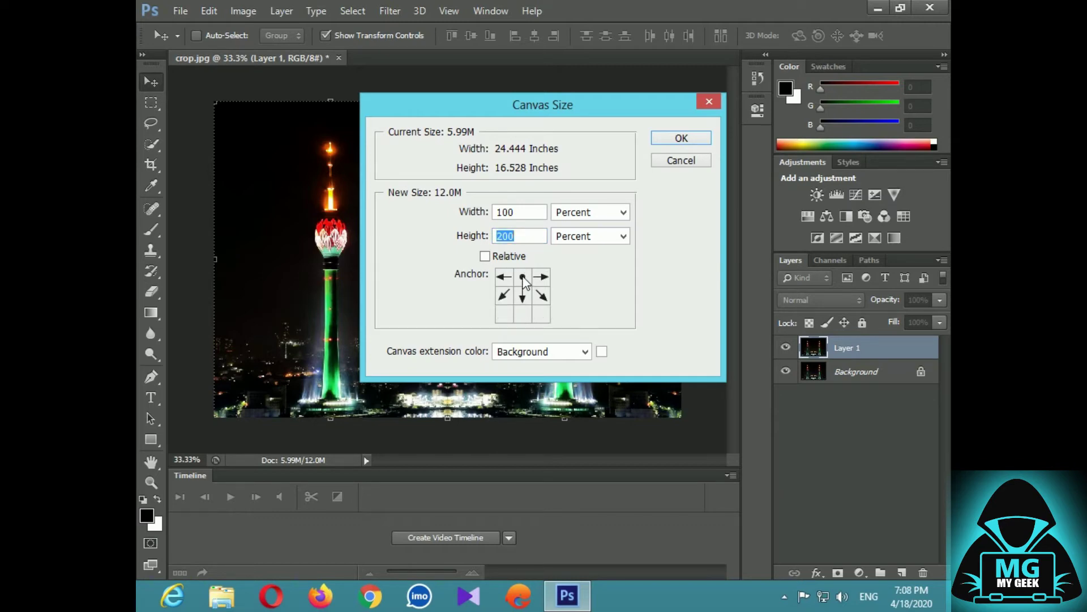
pyautogui.click(673, 142)
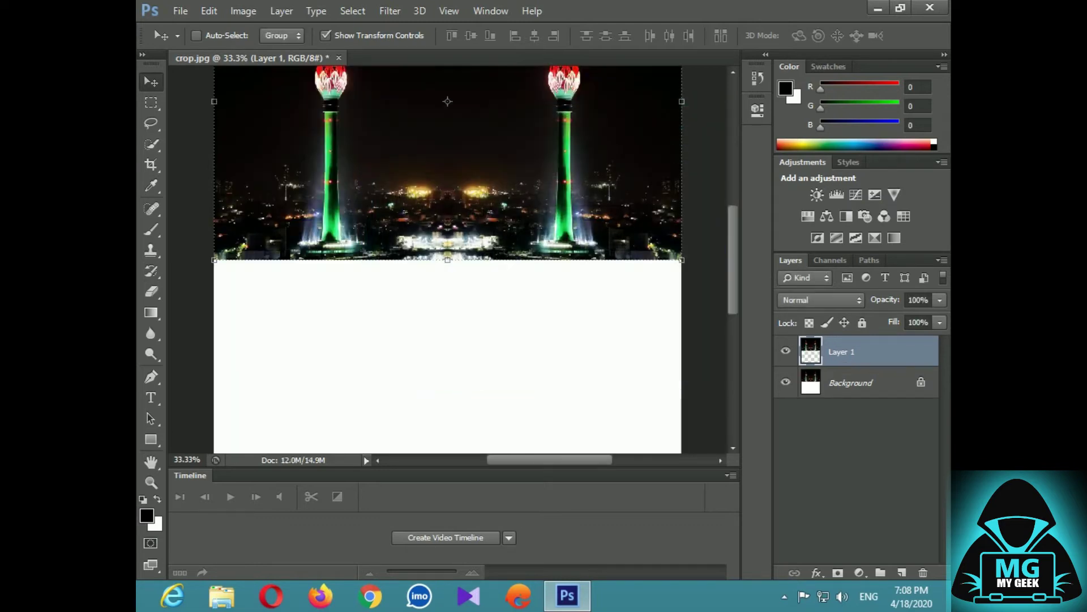
# Move the duplicated two-tower layer into the blank lower half of the canvas and flip it vertically.
pyautogui.moveTo(429, 180); pyautogui.dragTo(439, 439)
pyautogui.hotkey('ctrl', '-')
pyautogui.hotkey('ctrl', '-')
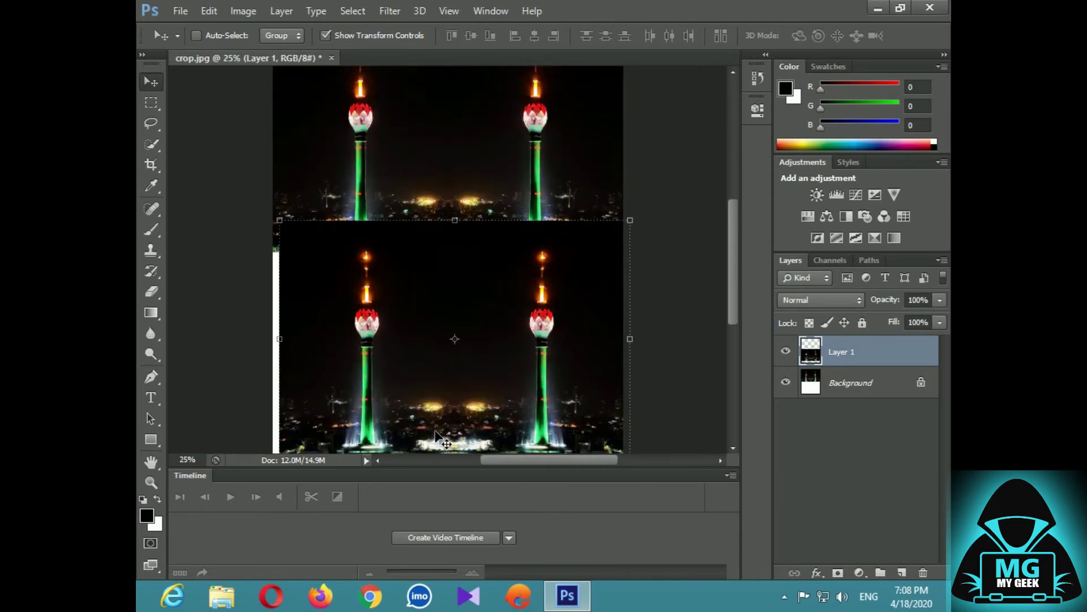
pyautogui.moveTo(459, 285); pyautogui.dragTo(455, 306)
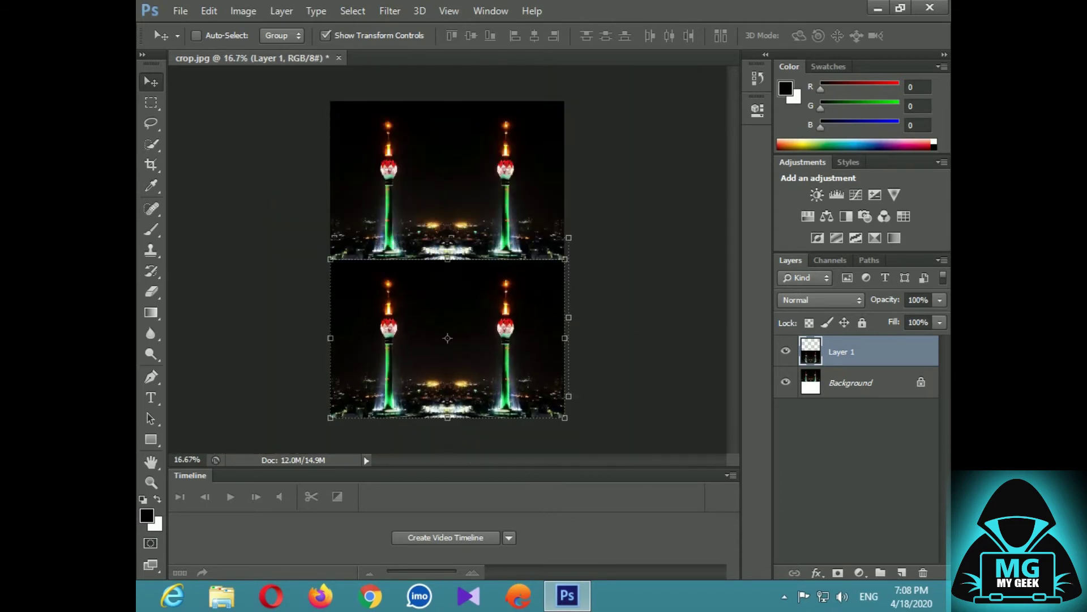
pyautogui.click(209, 11)
pyautogui.moveTo(180, 11)
pyautogui.moveTo(216, 14)
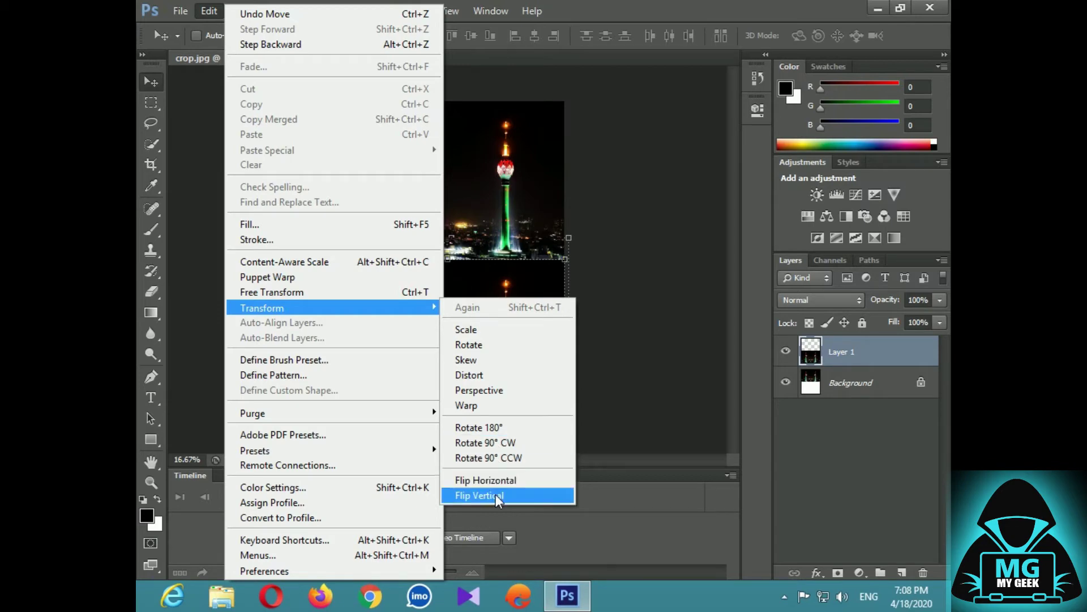
pyautogui.click(490, 494)
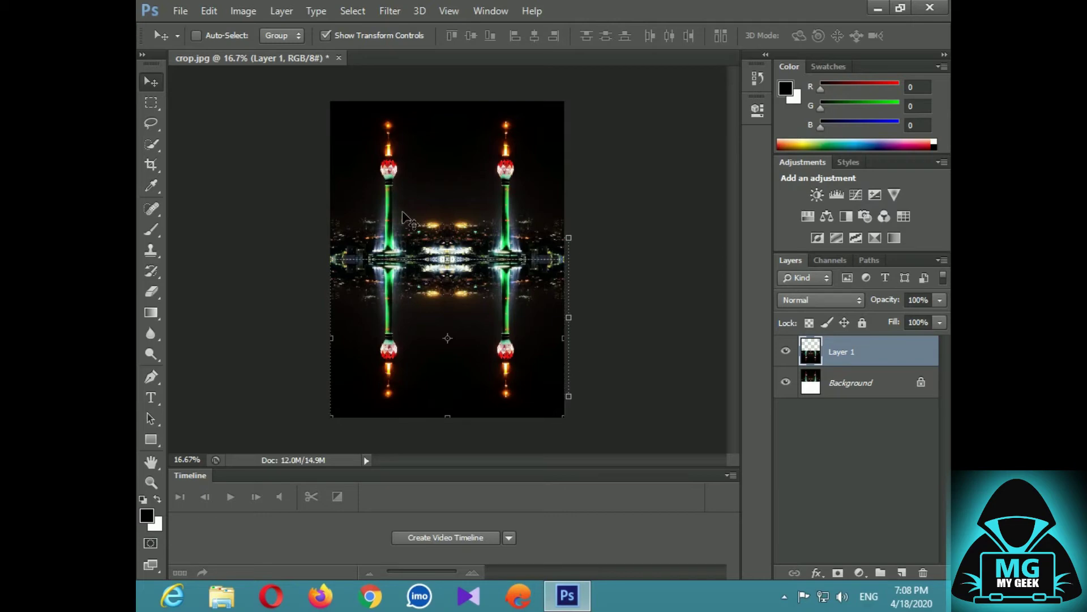
# Merge the vertically flipped layer down into the background and duplicate the resulting four-tower layer.
pyautogui.rightClick(842, 355)
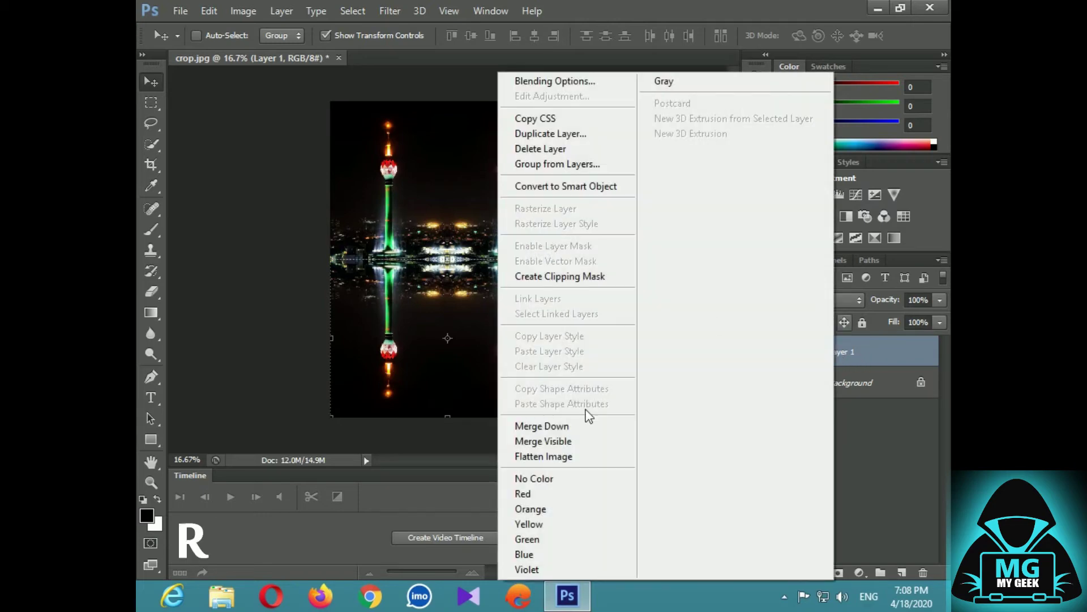
pyautogui.click(571, 427)
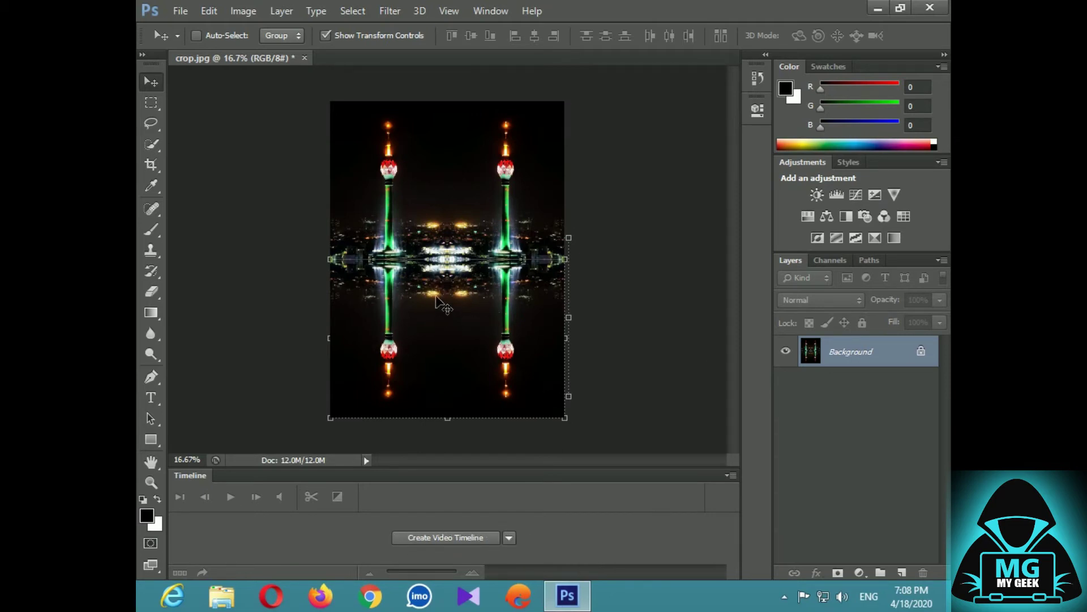
pyautogui.hotkey('ctrl', 'j')
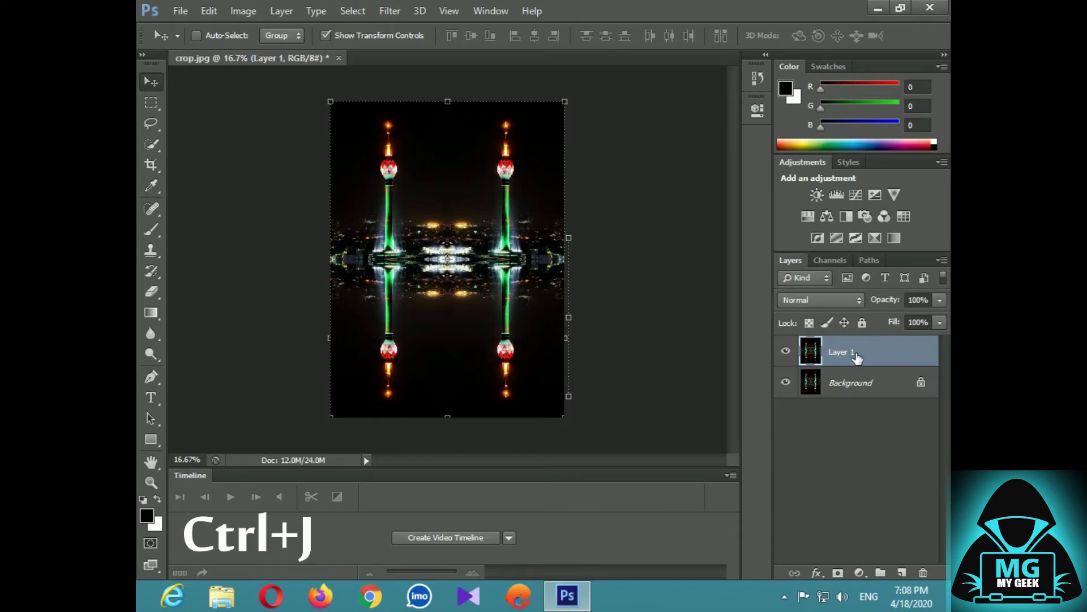
# Rotate the duplicated four-tower layer 90° clockwise.
pyautogui.click(217, 12)
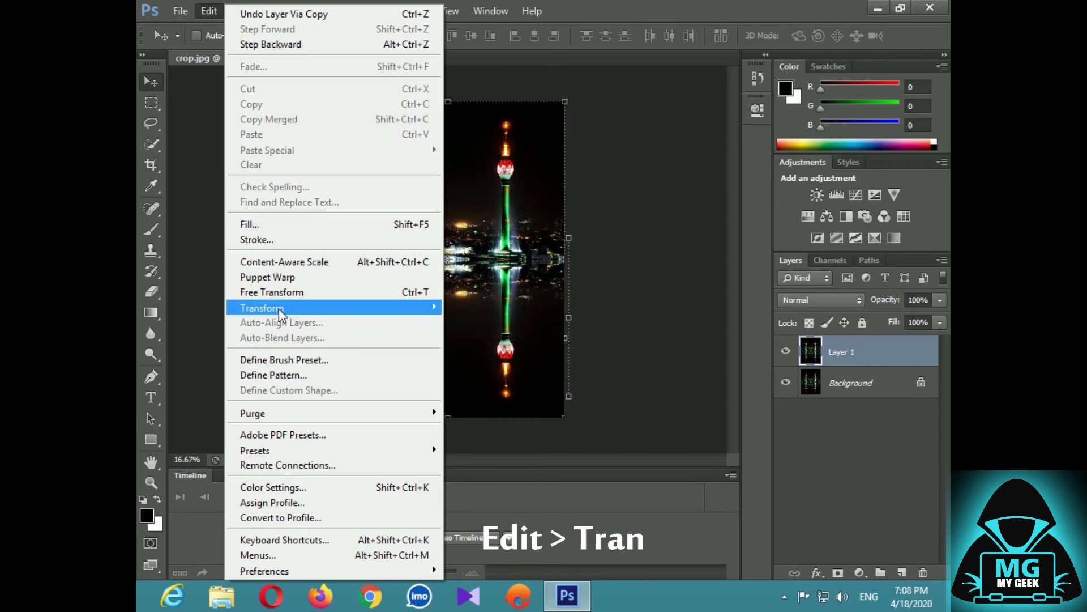
pyautogui.moveTo(298, 311)
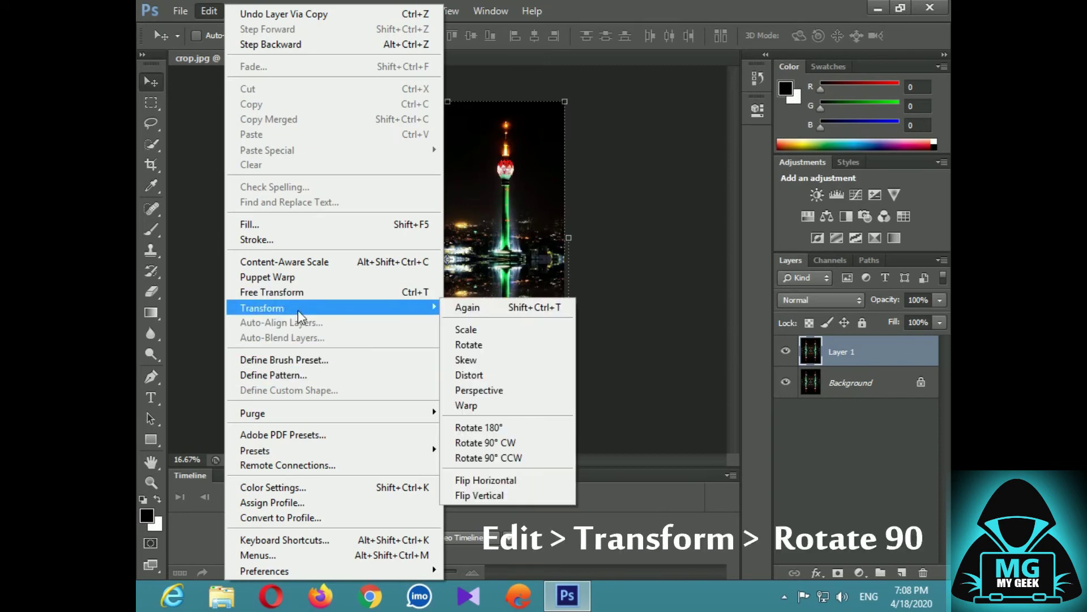
pyautogui.click(506, 444)
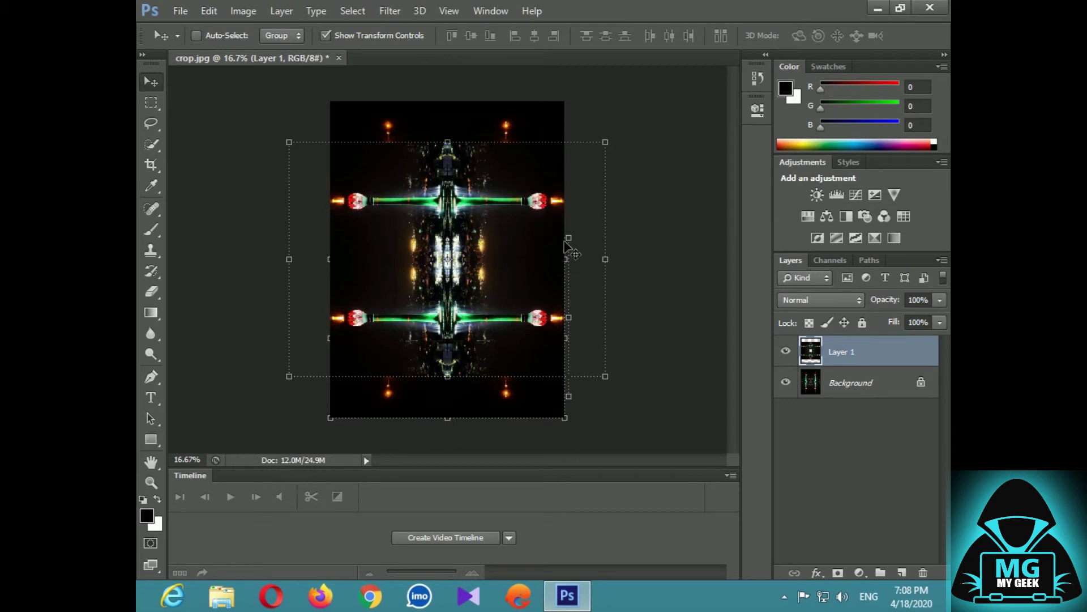
# Crop the canvas height equally from above and below to the square area where the rotated layer covers the background.
pyautogui.click(151, 167)
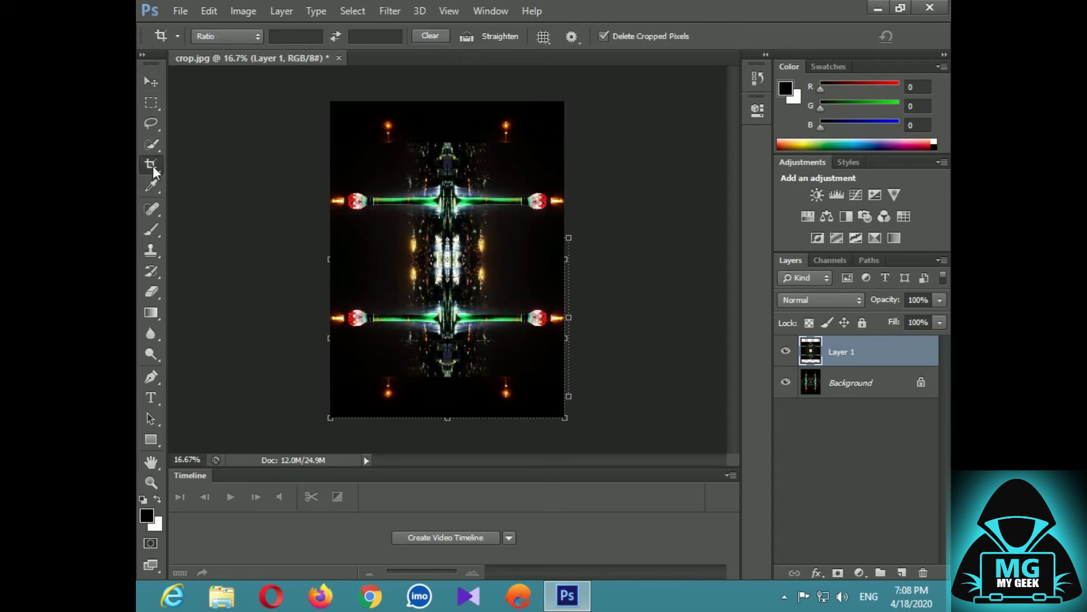
pyautogui.moveTo(448, 103)
pyautogui.mouseDown()
pyautogui.moveTo(453, 129)
pyautogui.moveTo(448, 123)
pyautogui.mouseUp()
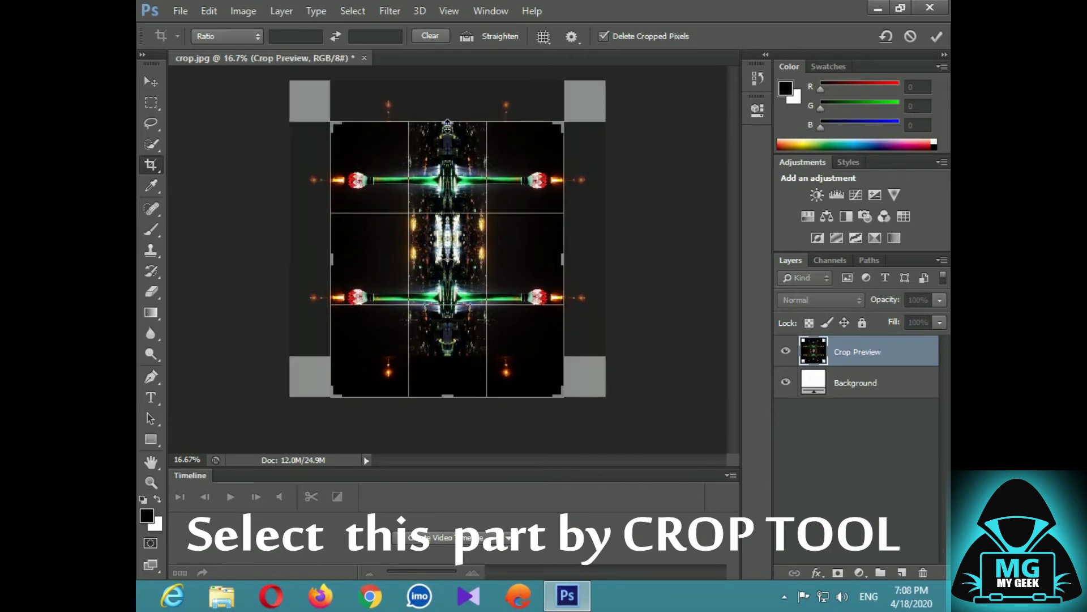
pyautogui.moveTo(452, 399); pyautogui.dragTo(455, 386)
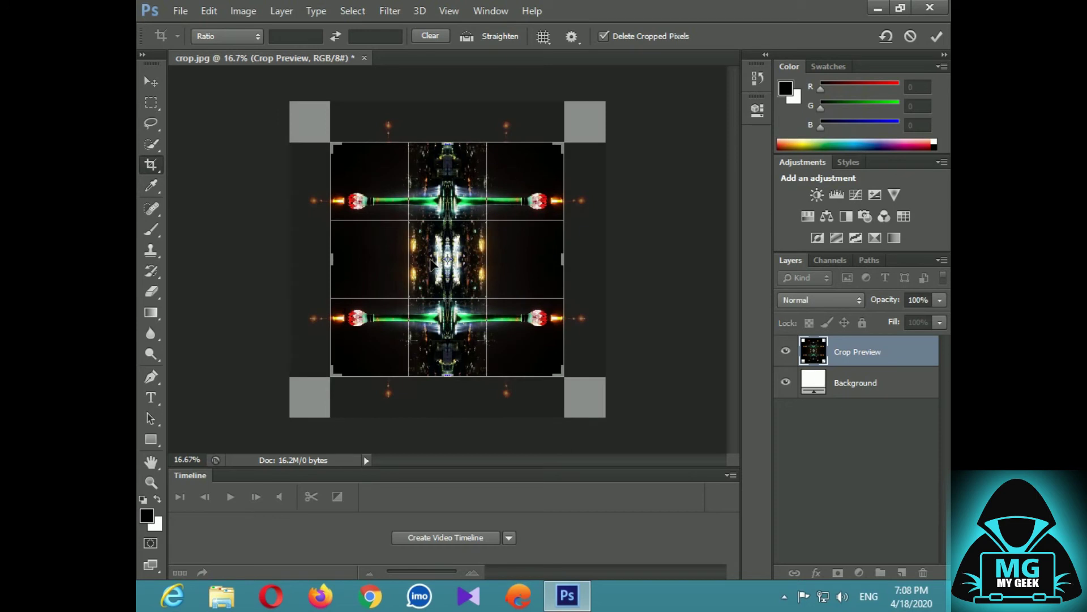
pyautogui.press('Return')
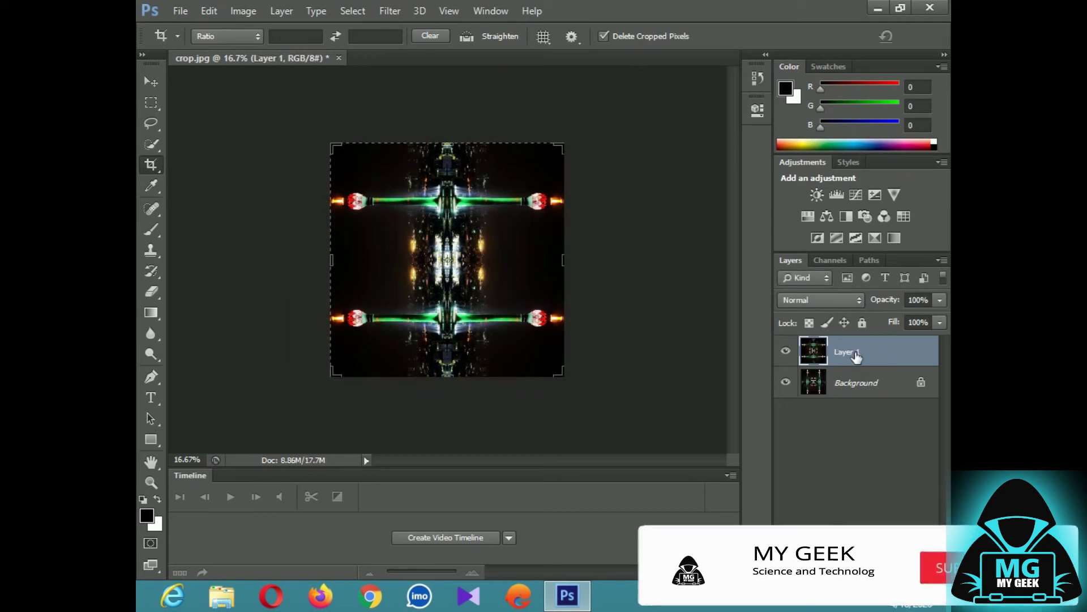
# Try the Multiply and Darken blend modes on the rotated layer.
pyautogui.click(859, 301)
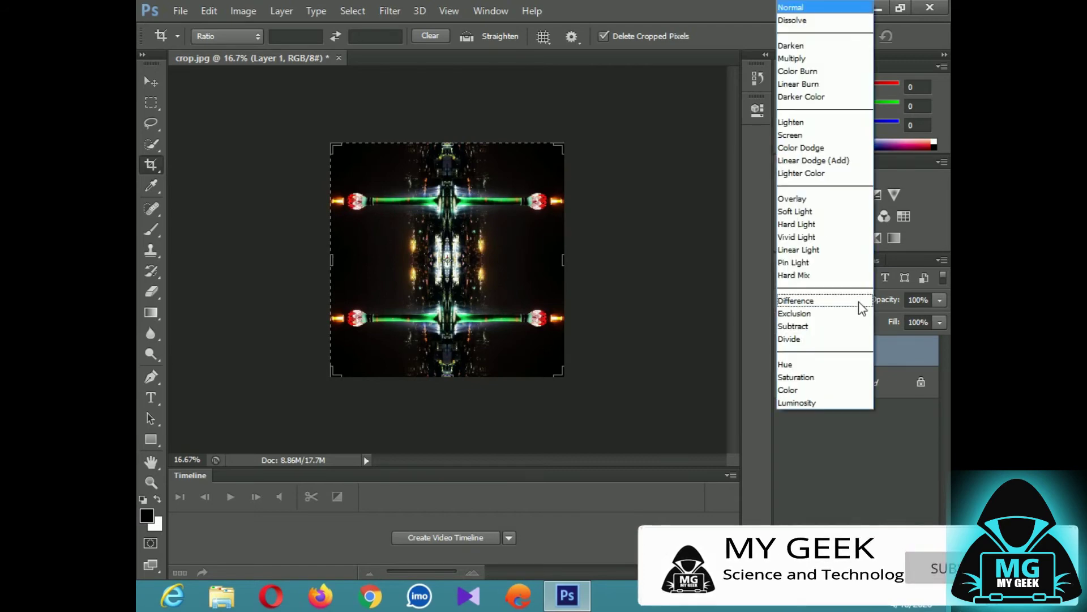
pyautogui.click(798, 59)
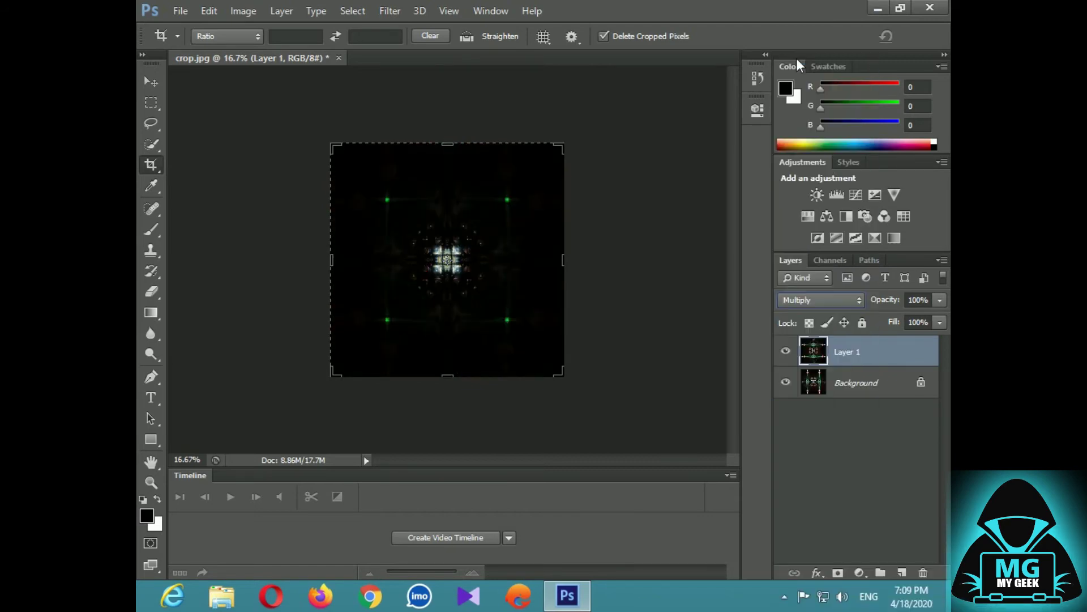
pyautogui.click(820, 299)
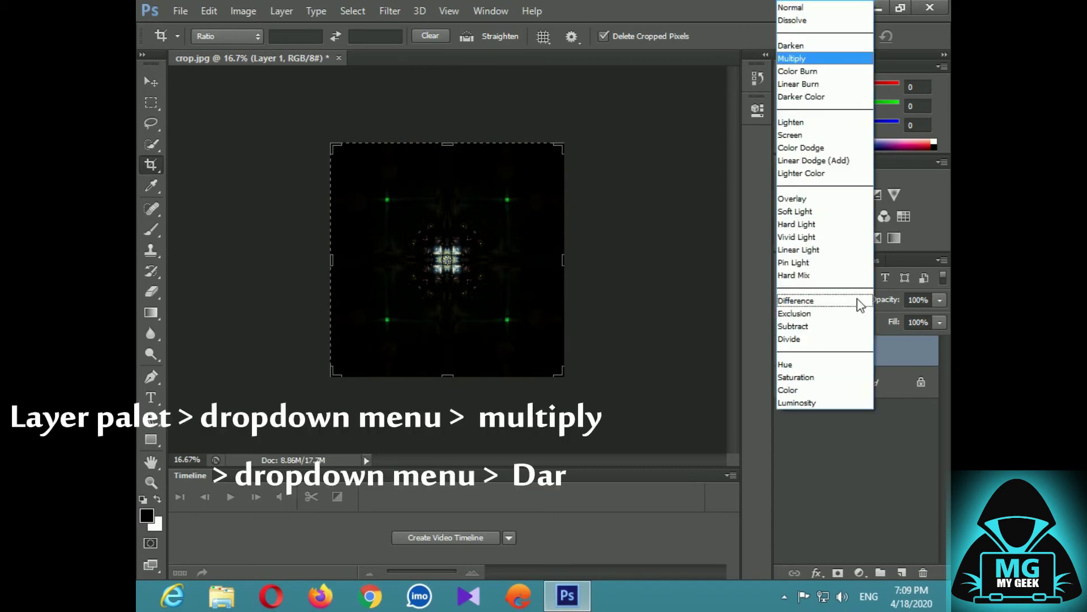
pyautogui.click(792, 46)
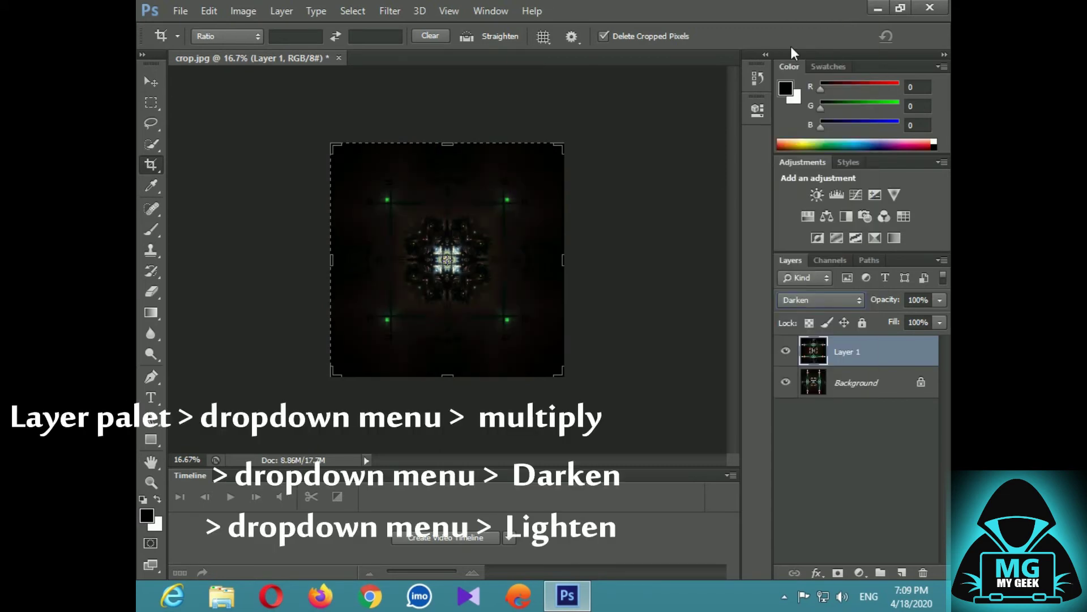
# Set the rotated layer's blend mode to Lighten and flatten the image.
pyautogui.click(859, 300)
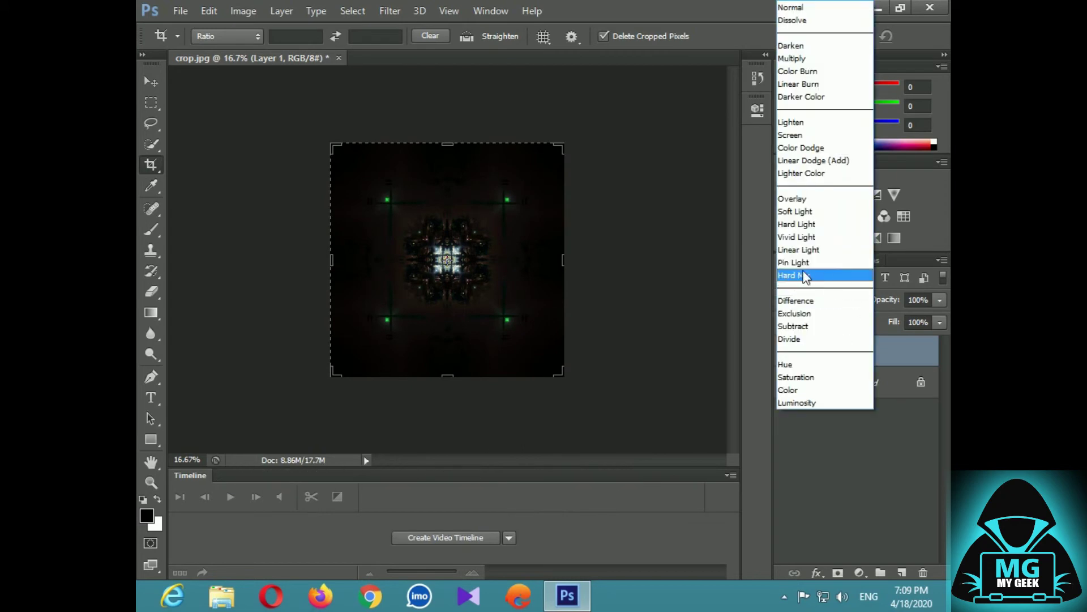
pyautogui.click(788, 123)
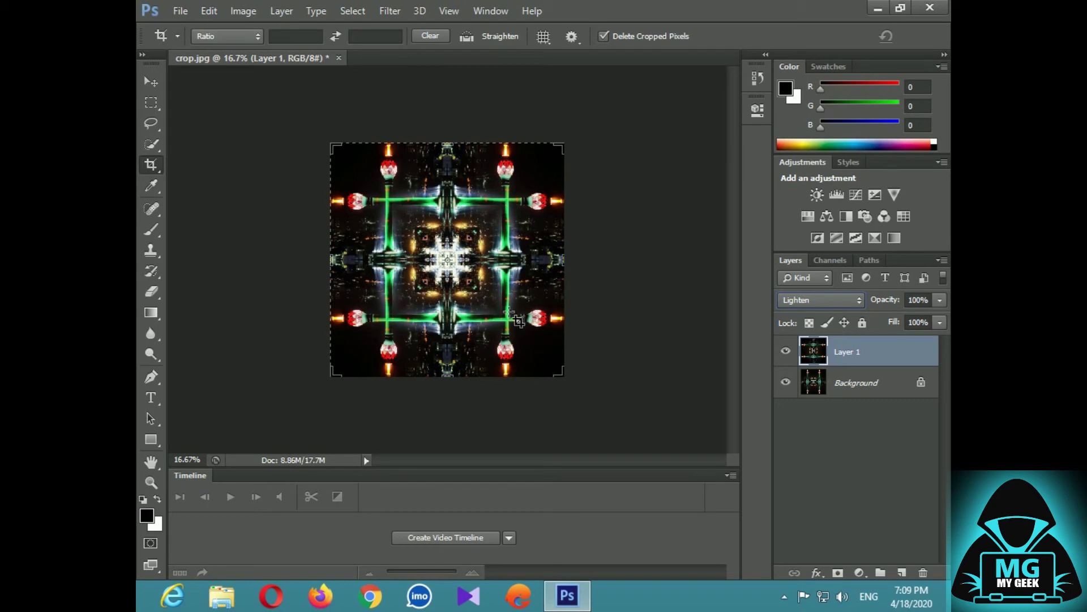
pyautogui.rightClick(848, 355)
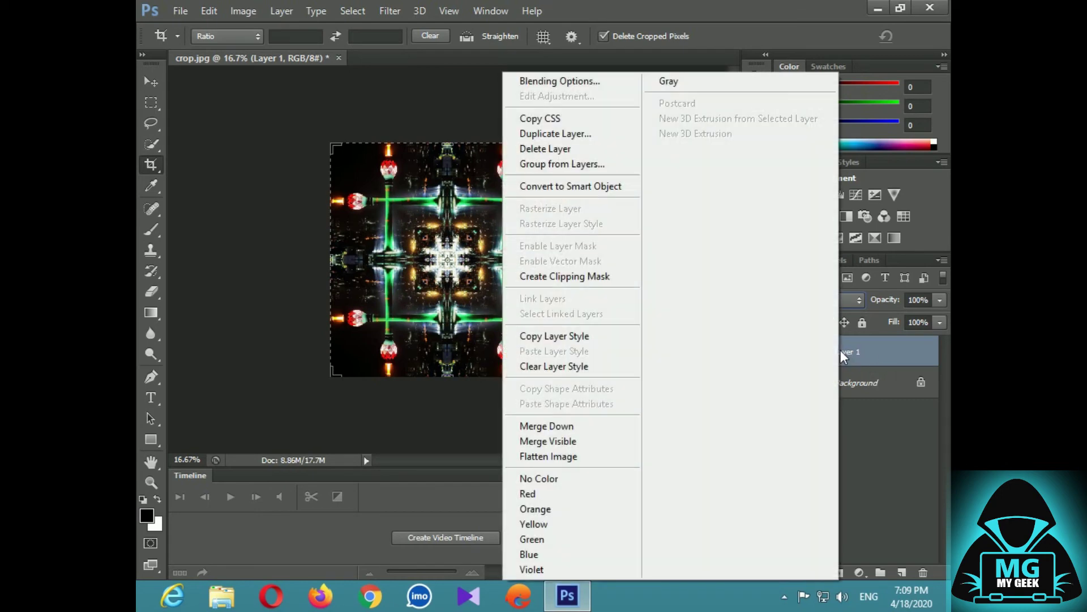
pyautogui.click(541, 458)
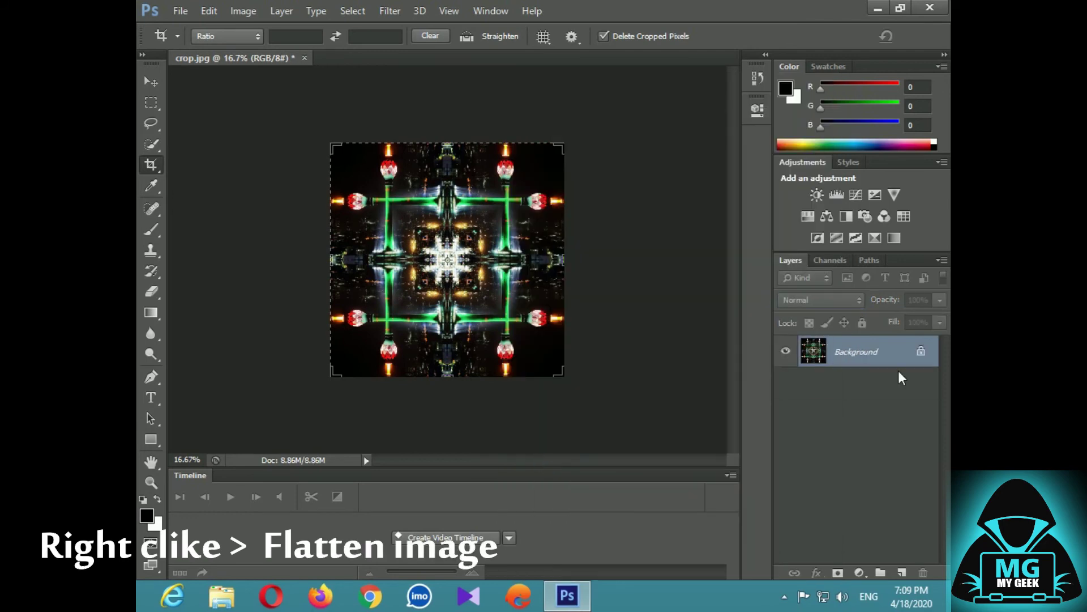
# Recolor the flattened image with Hue/Saturation, setting the hue to +180, and try a small saturation increase before resetting it to 0.
pyautogui.click(245, 15)
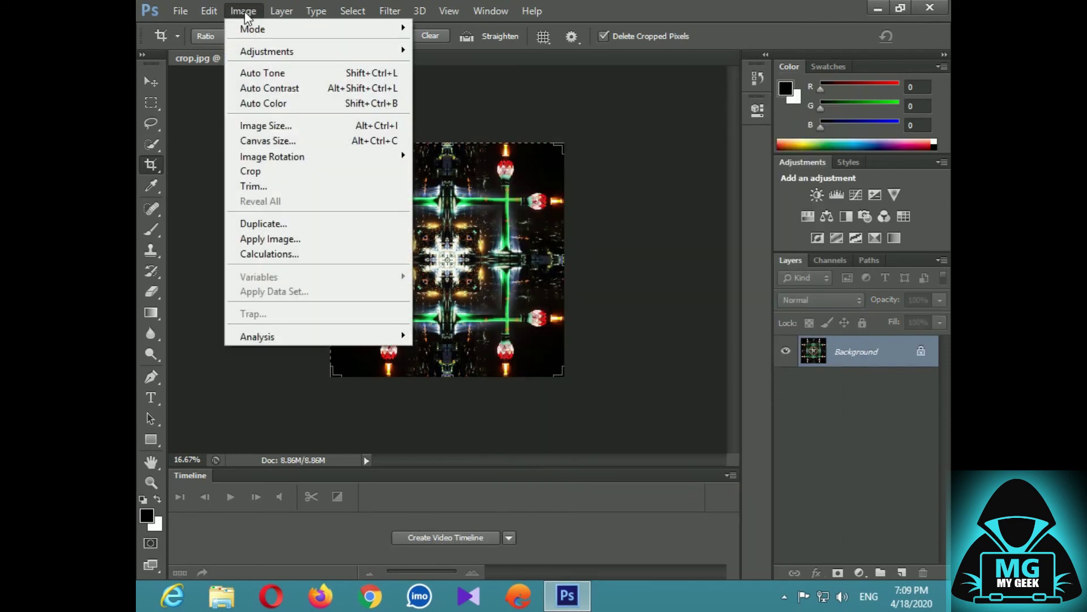
pyautogui.moveTo(267, 49)
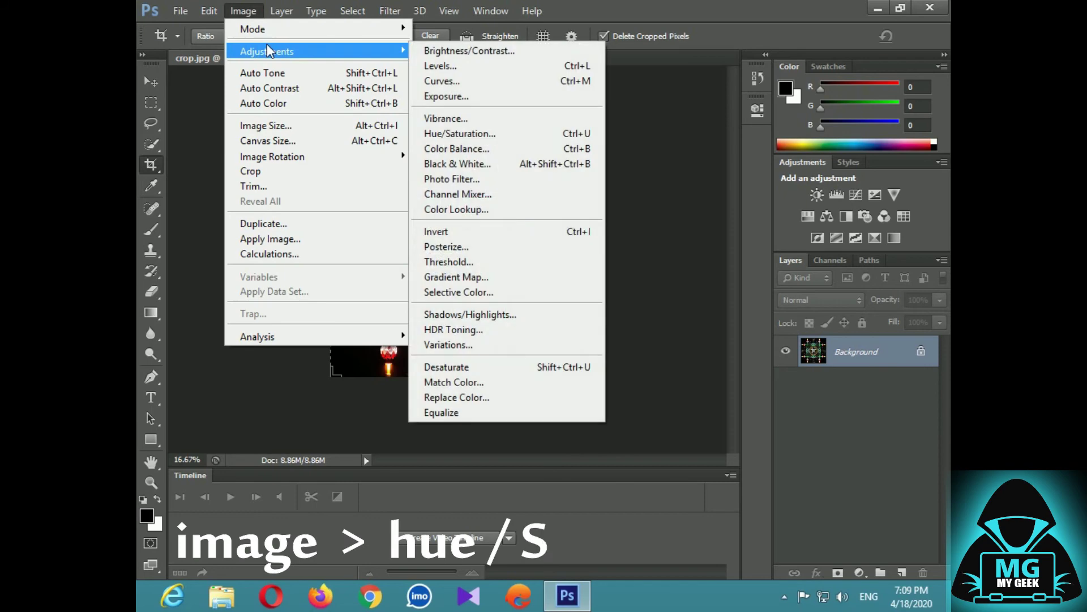
pyautogui.click(460, 134)
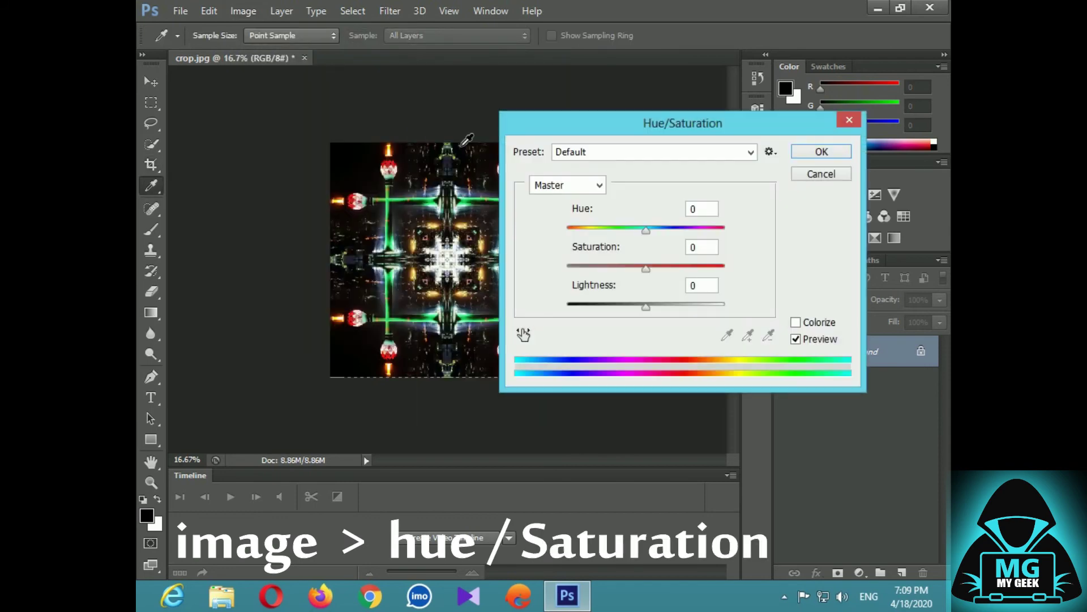
pyautogui.moveTo(646, 126); pyautogui.dragTo(715, 121)
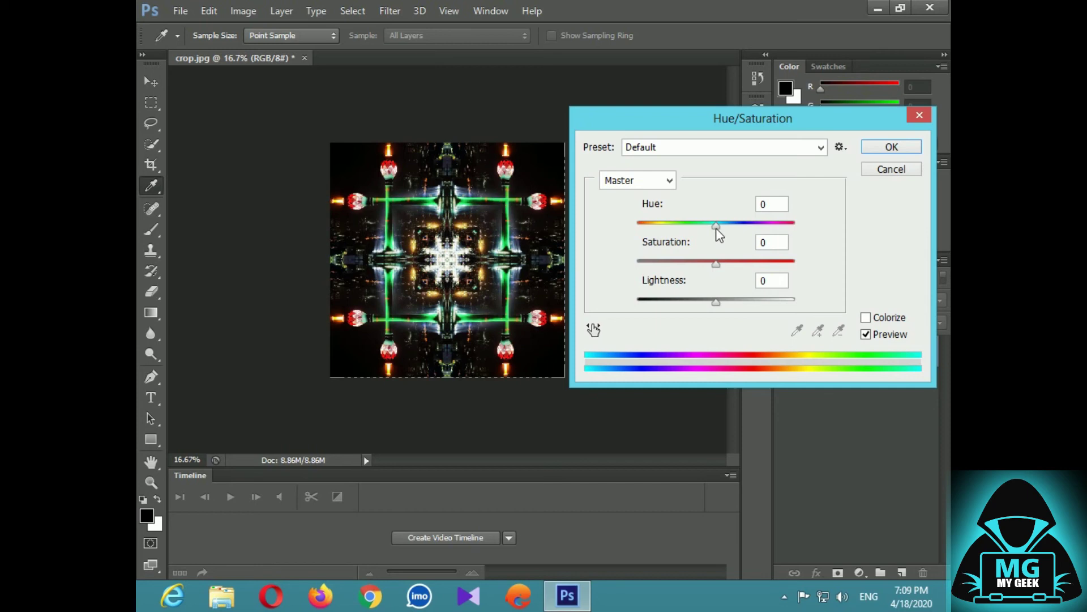
pyautogui.moveTo(716, 228); pyautogui.dragTo(809, 223)
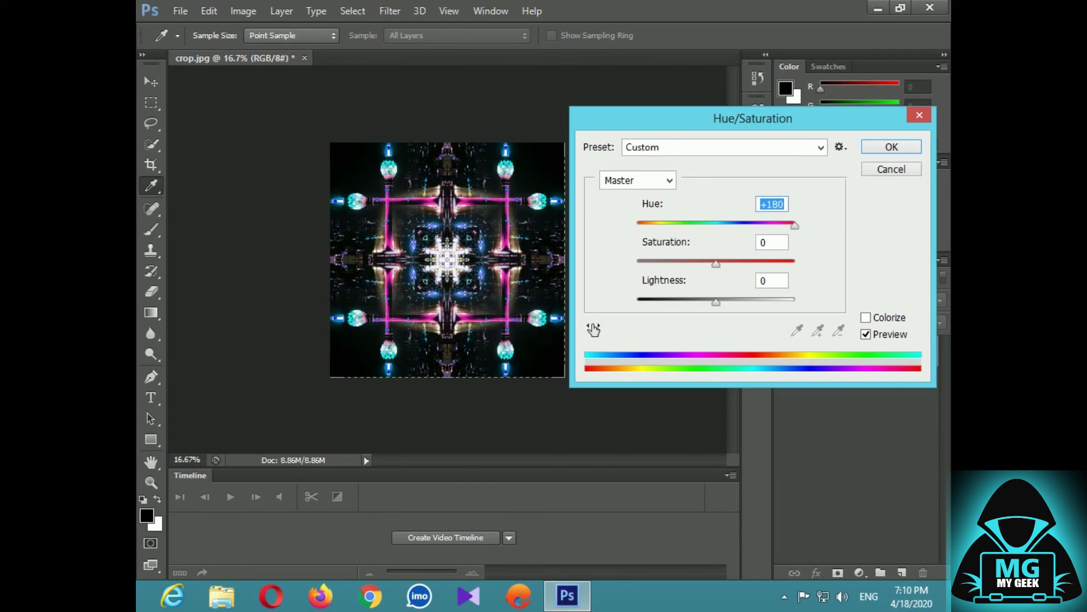
pyautogui.moveTo(717, 264)
pyautogui.mouseDown()
pyautogui.moveTo(672, 264)
pyautogui.moveTo(725, 264)
pyautogui.mouseUp()
pyautogui.write('0')
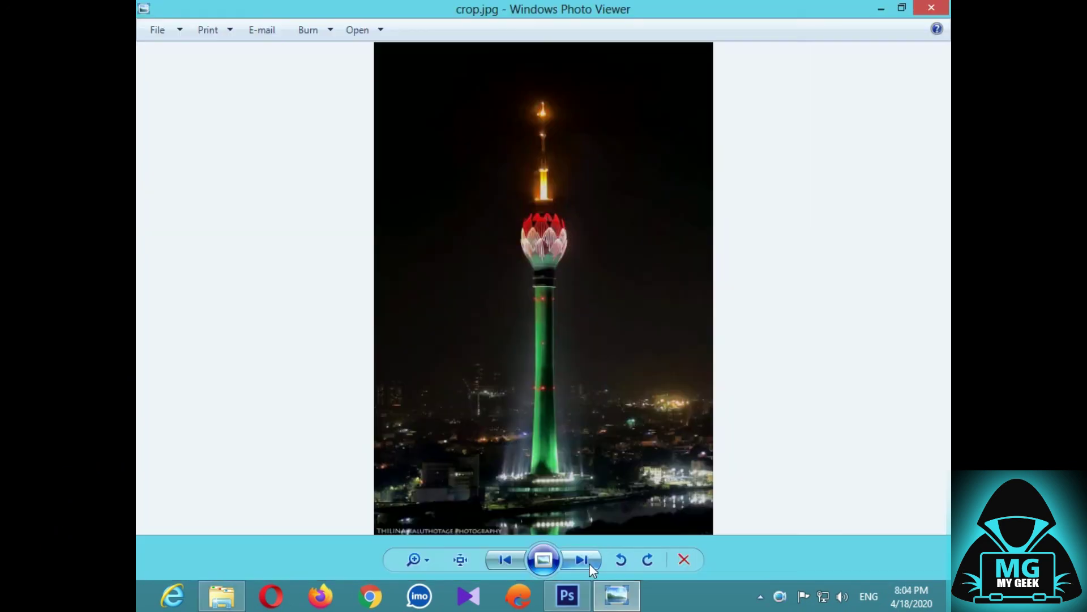
# Browse back and forth in Windows Photo Viewer to compare the original crop.jpg with the finished color variants 1.png to 5.png.
pyautogui.click(589, 562)
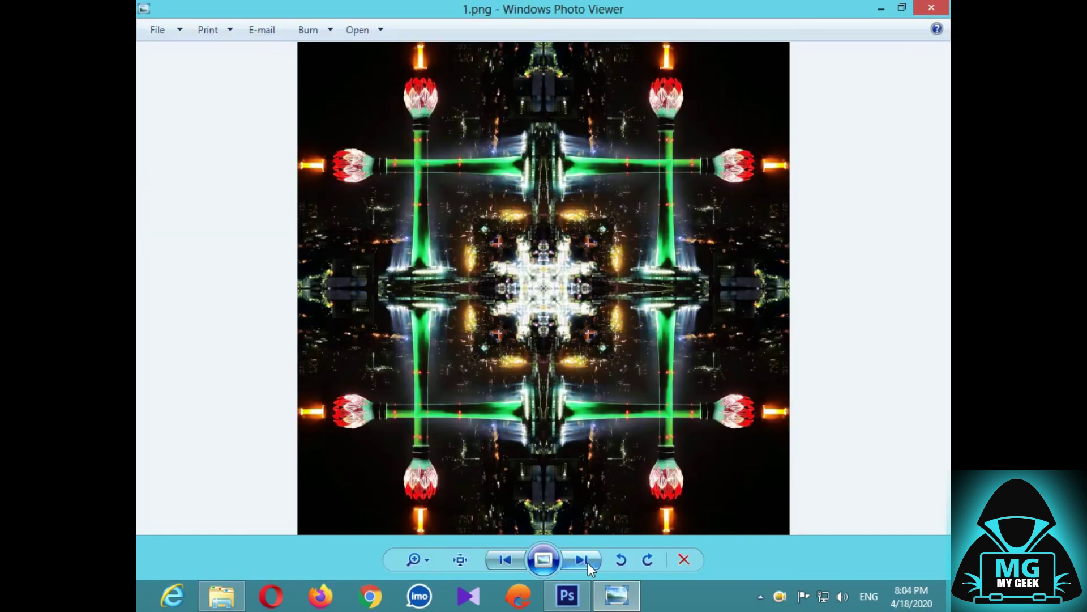
pyautogui.click(587, 562)
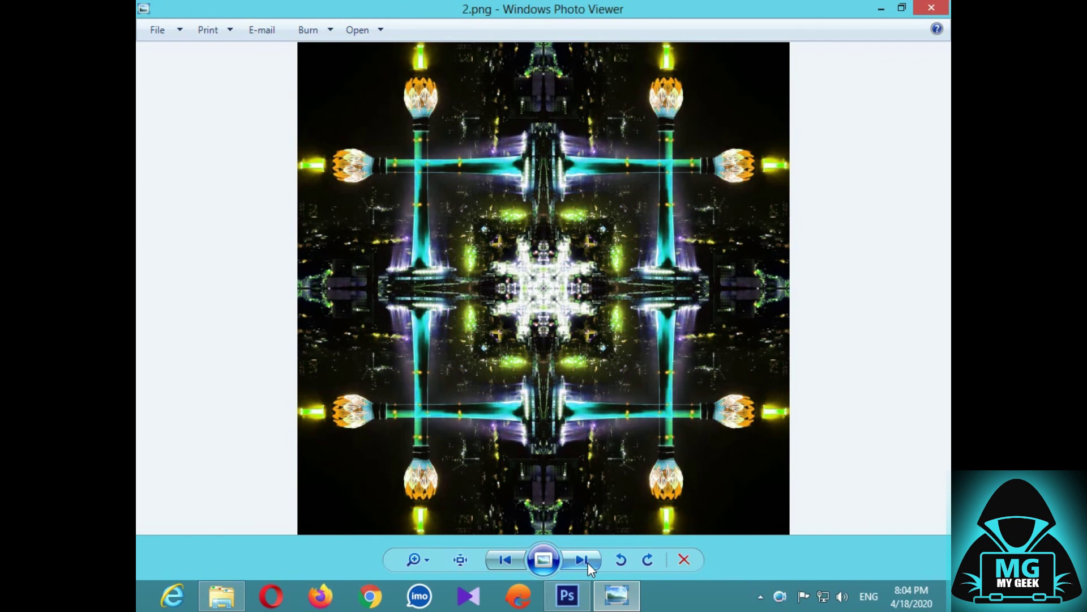
pyautogui.click(588, 562)
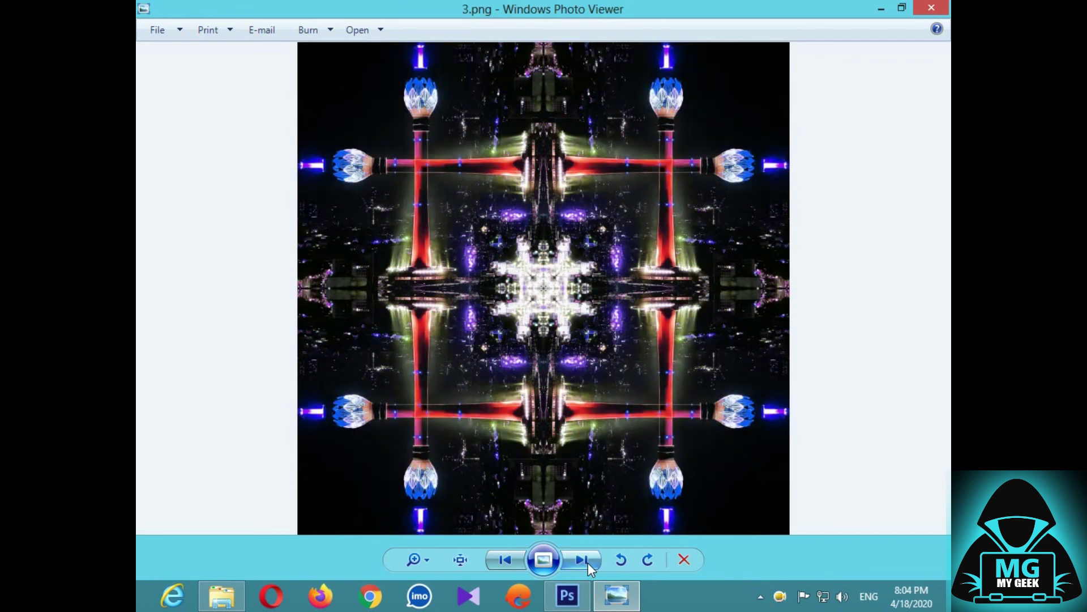
pyautogui.click(588, 563)
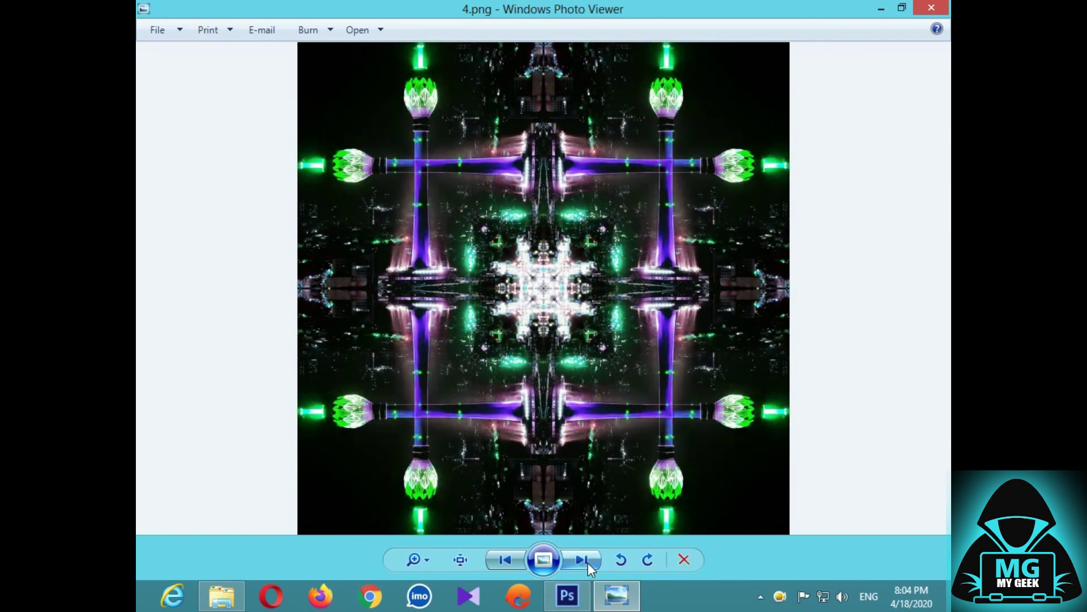
pyautogui.click(587, 562)
pyautogui.click(588, 563)
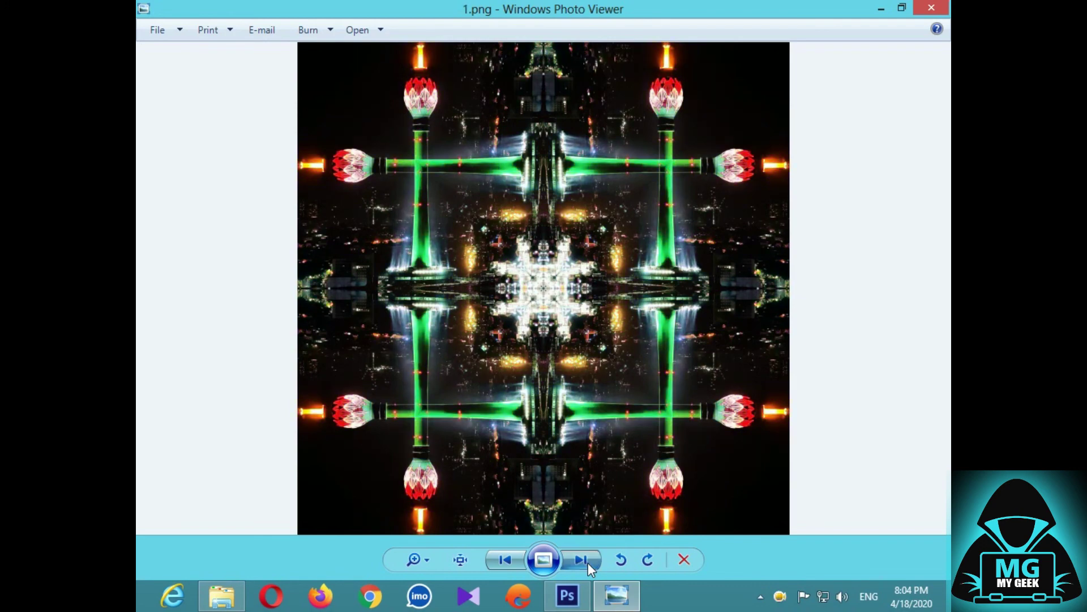
pyautogui.click(588, 562)
pyautogui.click(588, 563)
pyautogui.click(588, 563)
pyautogui.click(588, 563)
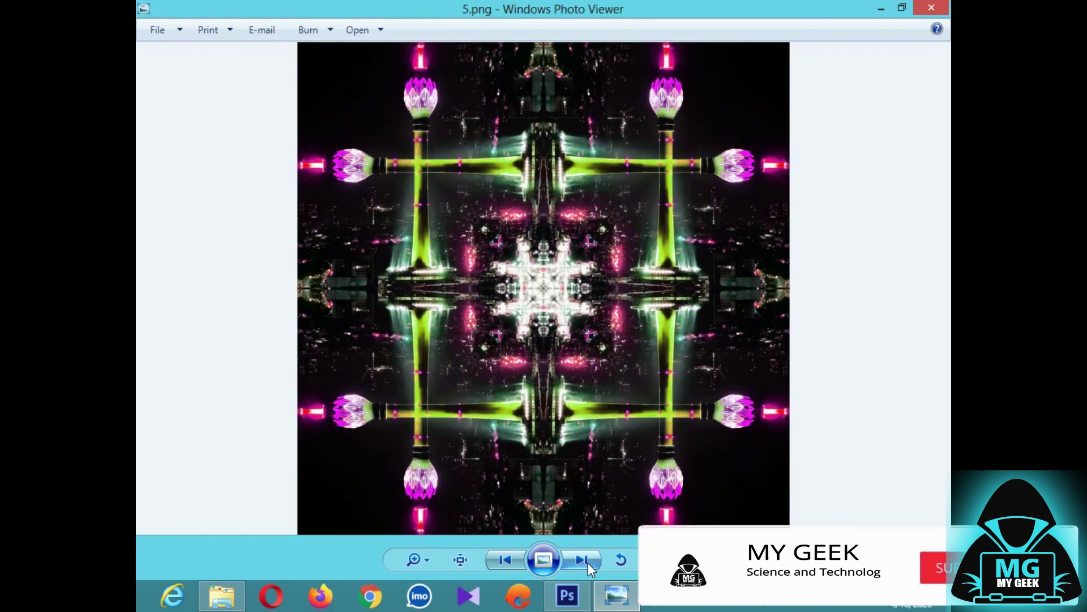
pyautogui.click(506, 557)
pyautogui.click(506, 556)
pyautogui.click(506, 556)
pyautogui.click(507, 555)
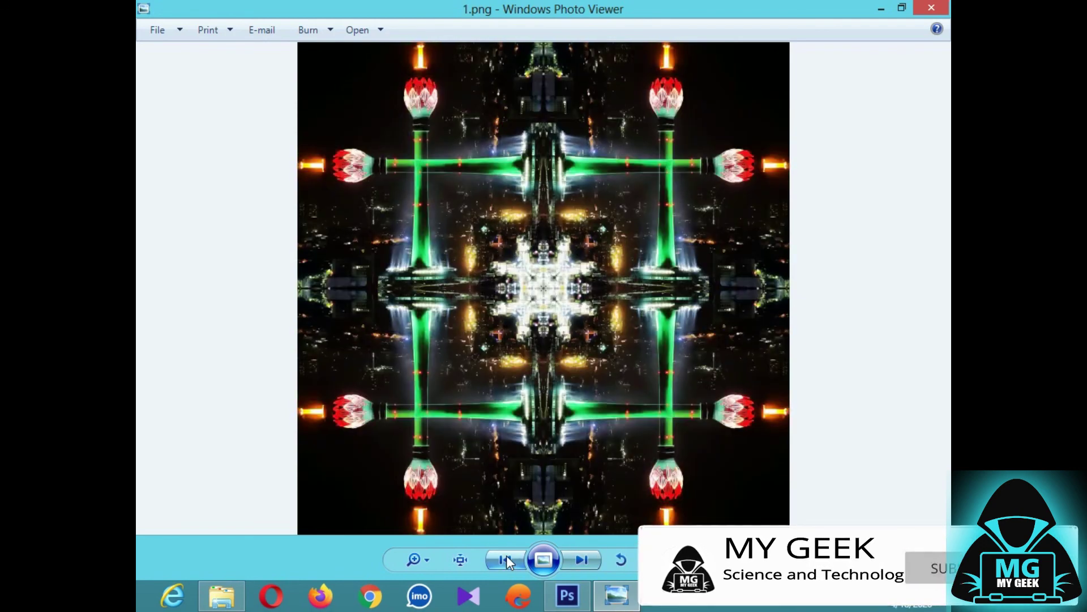
pyautogui.click(507, 555)
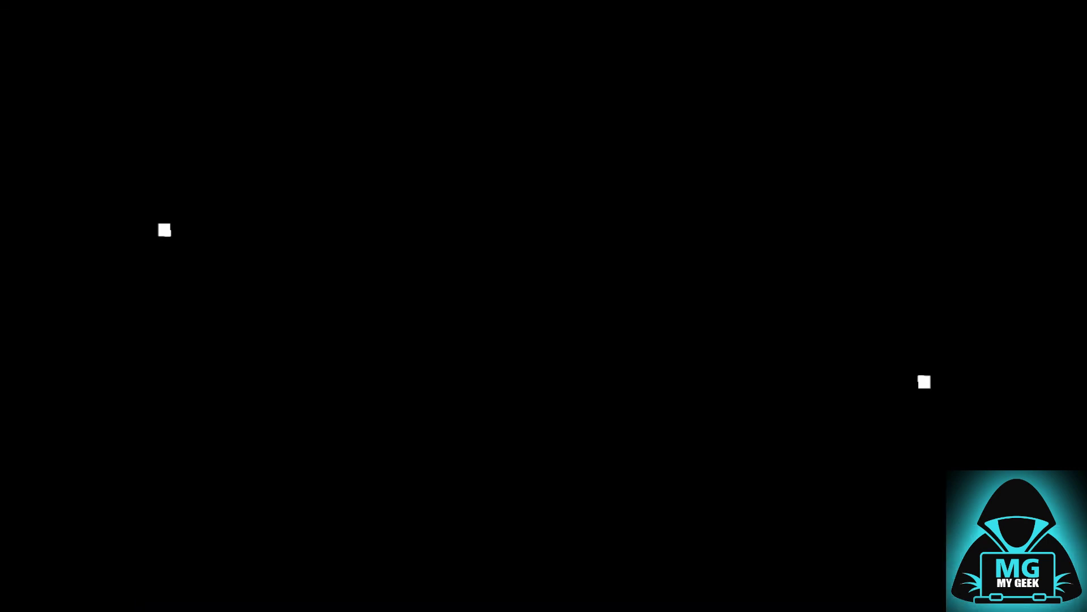